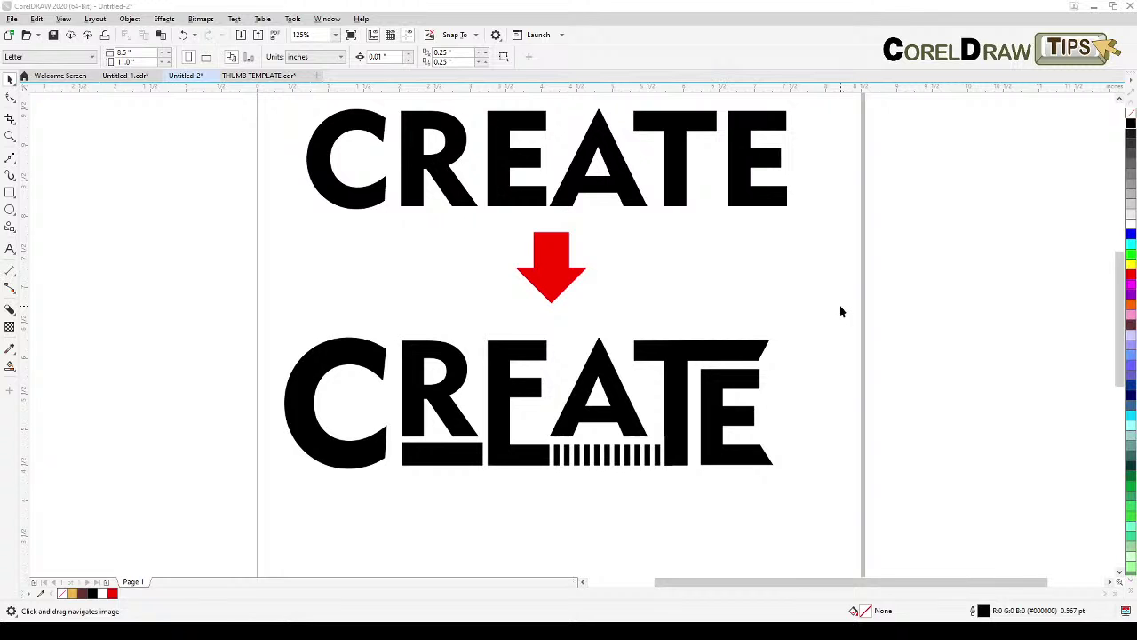
- Delete the red arrow and the stylized CREATE example from the page
drag(762, 361, 761, 391)
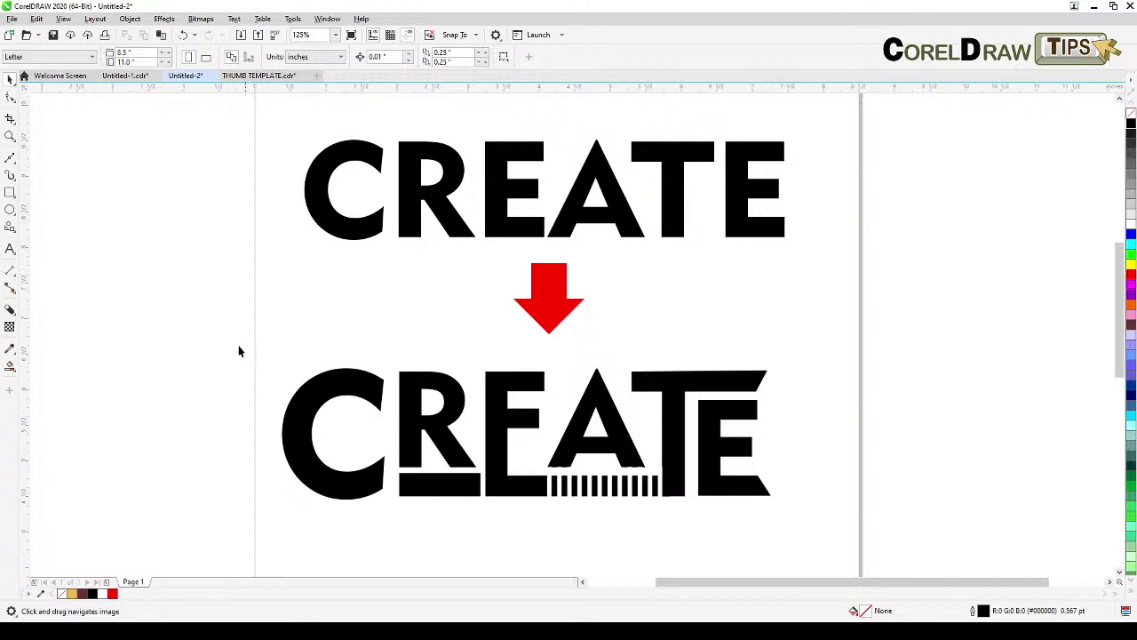
key(space)
drag(219, 351, 227, 421)
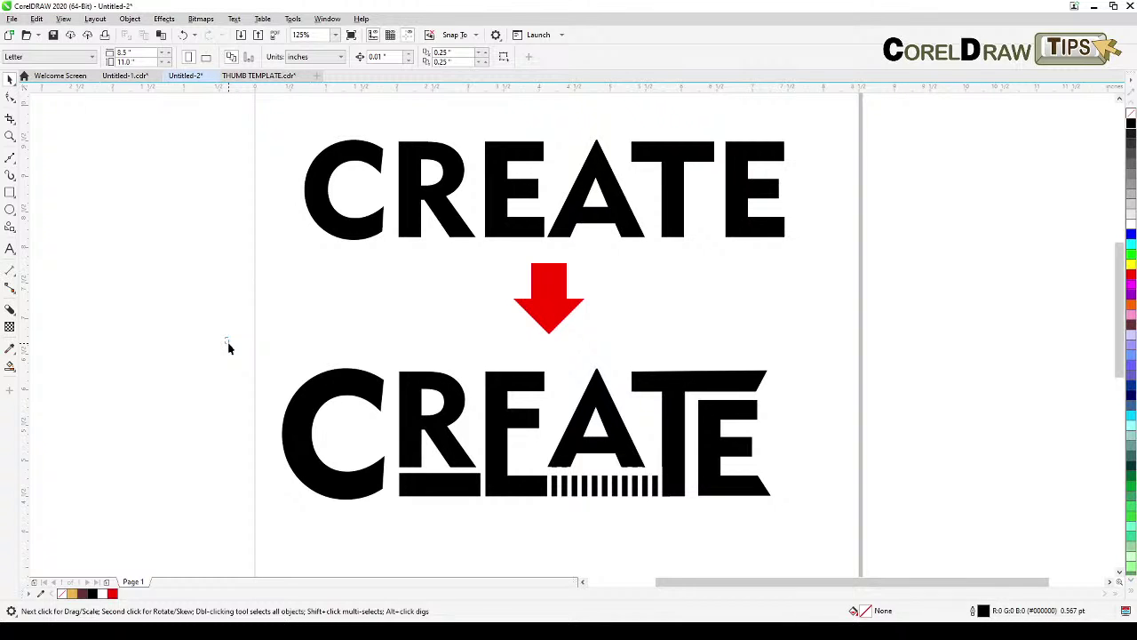
drag(224, 262, 820, 500)
key(Delete)
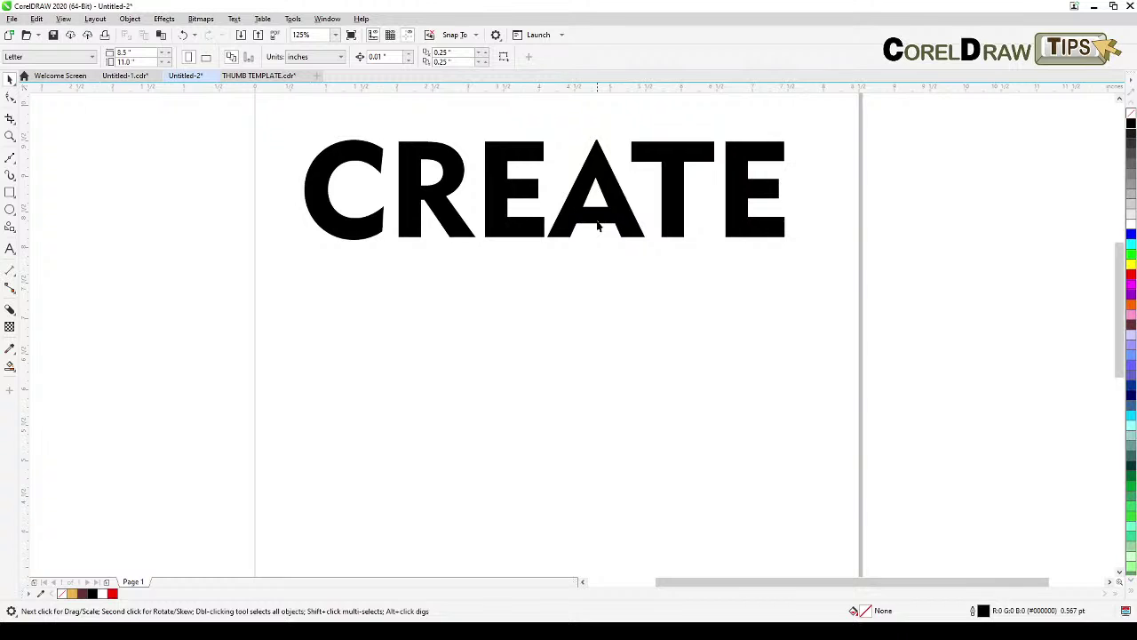
- Zoom in closely on the remaining CREATE text and select it
drag(600, 224, 602, 305)
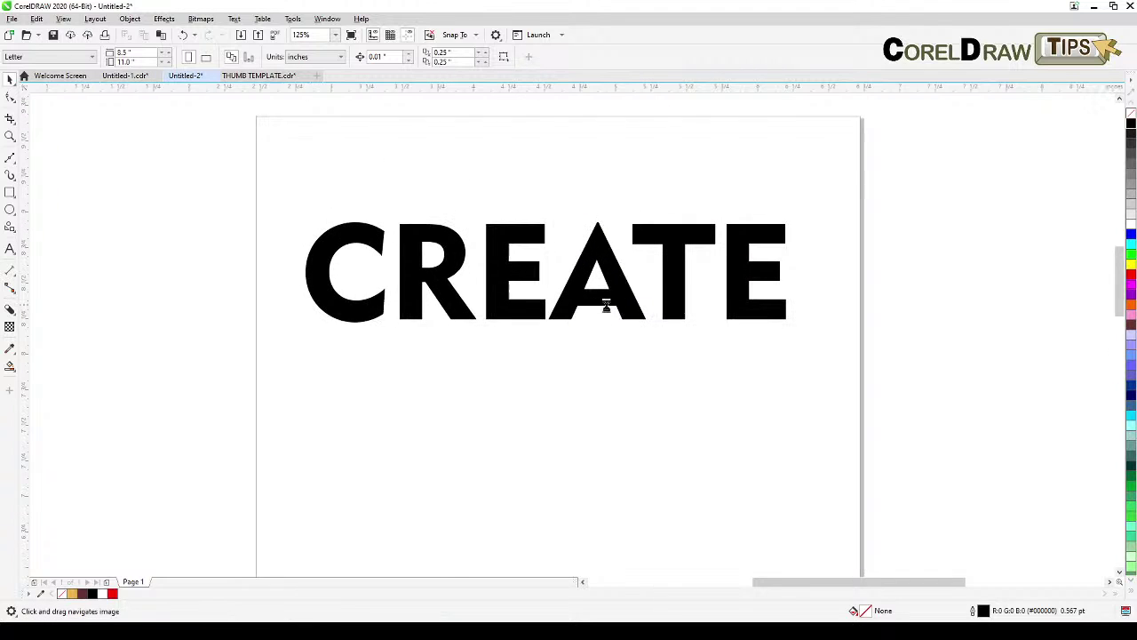
scroll(602, 309, up, 2)
scroll(601, 309, down, 2)
click(10, 136)
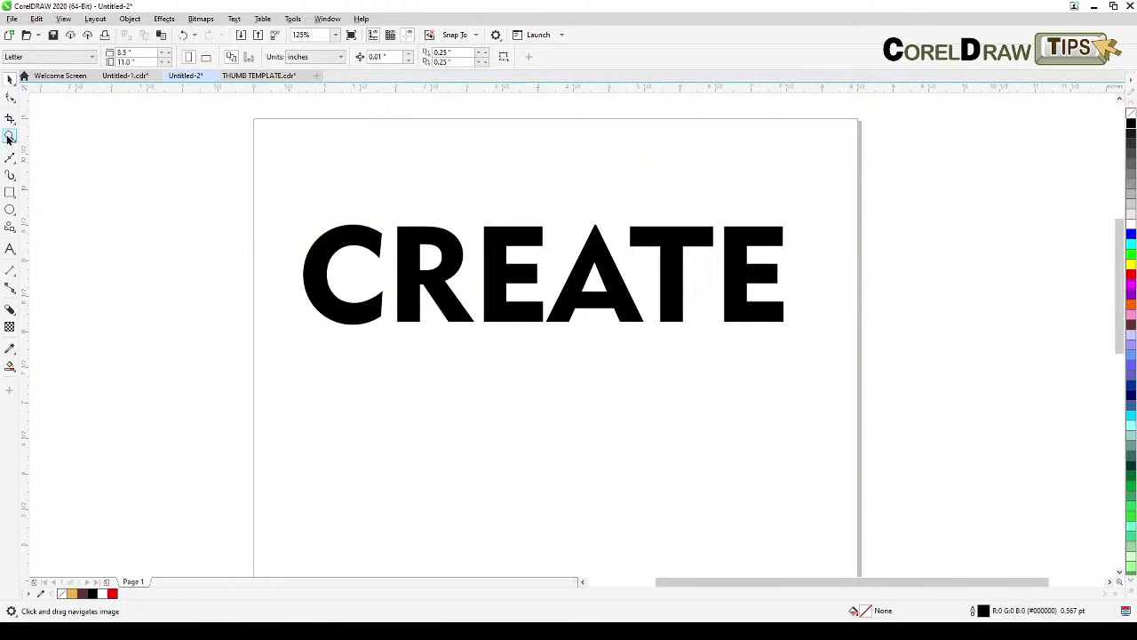
drag(240, 205, 842, 416)
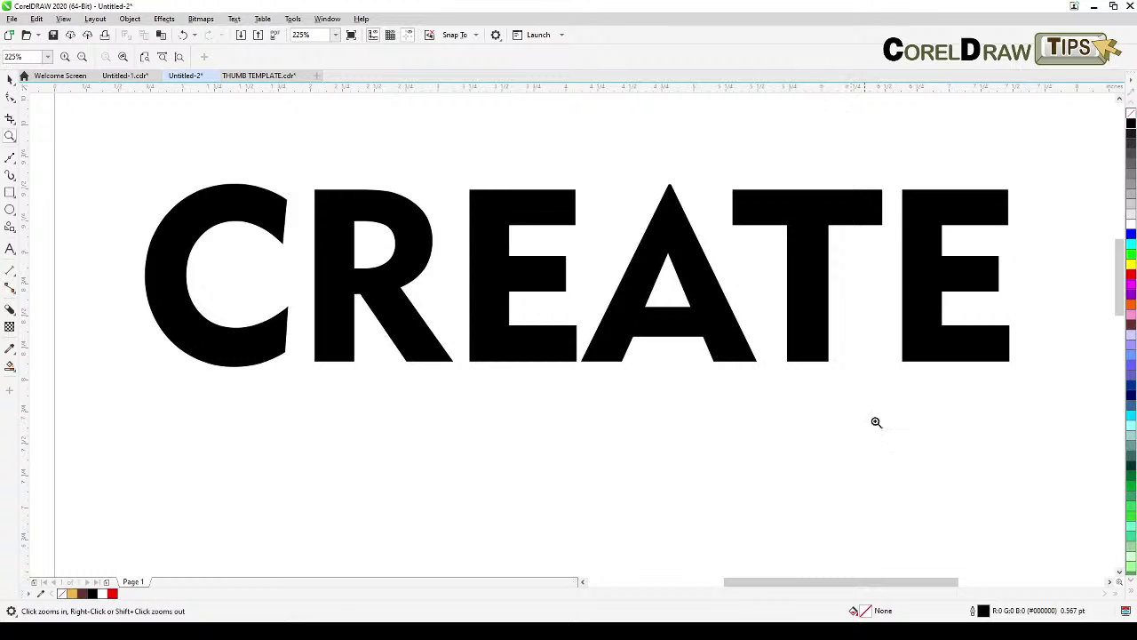
click(10, 78)
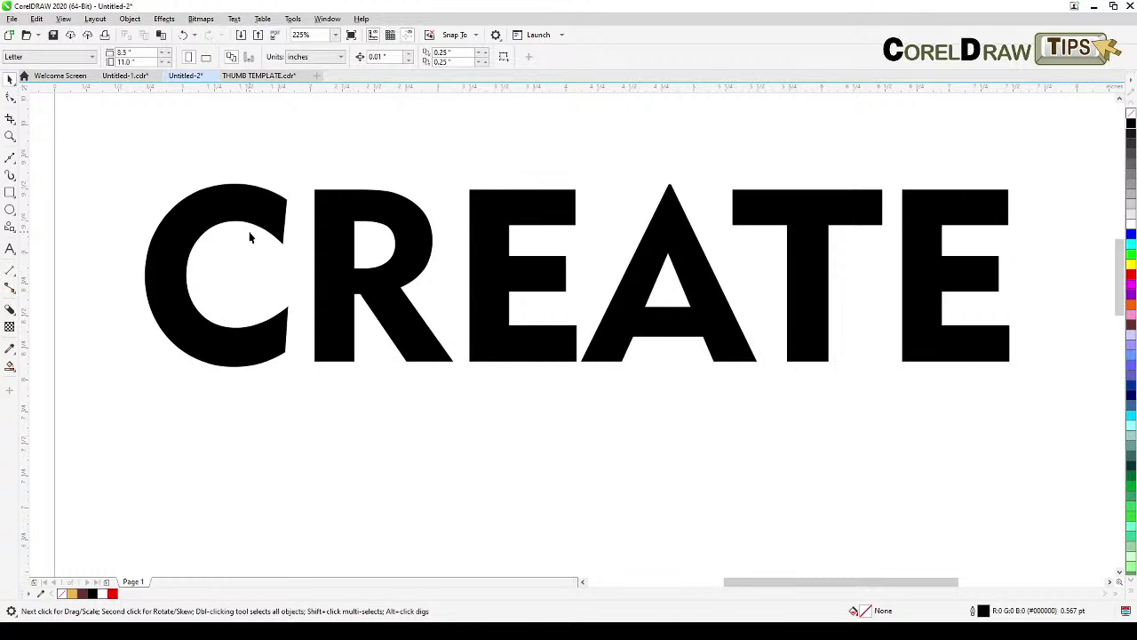
click(251, 220)
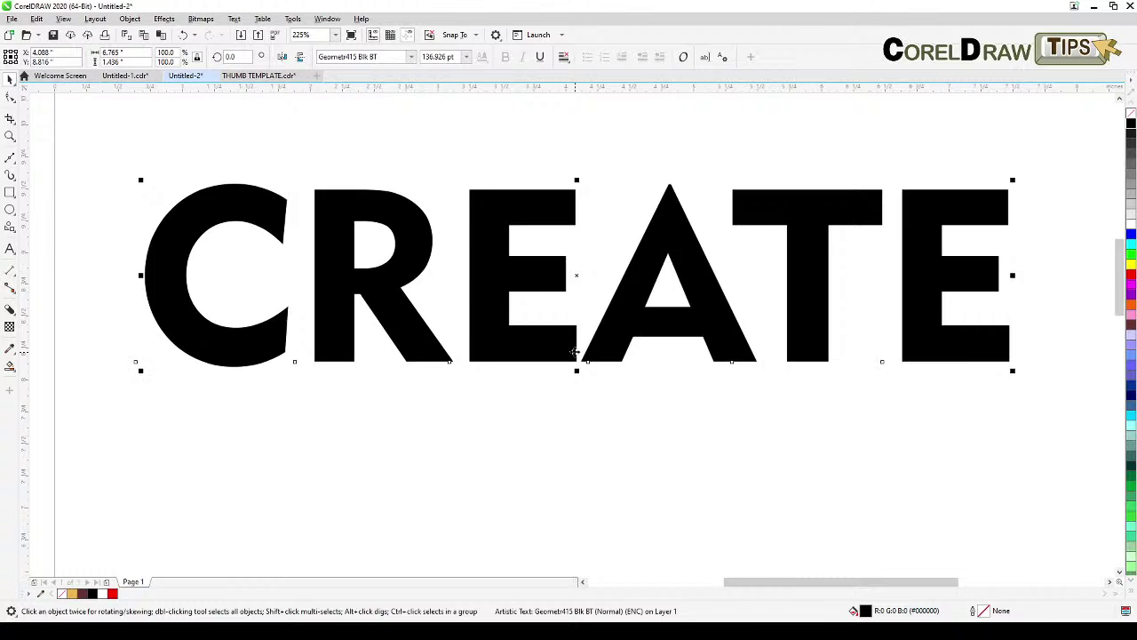
- Reposition the view so the whole page is centered
scroll(576, 353, down, 3)
scroll(533, 373, up, 3)
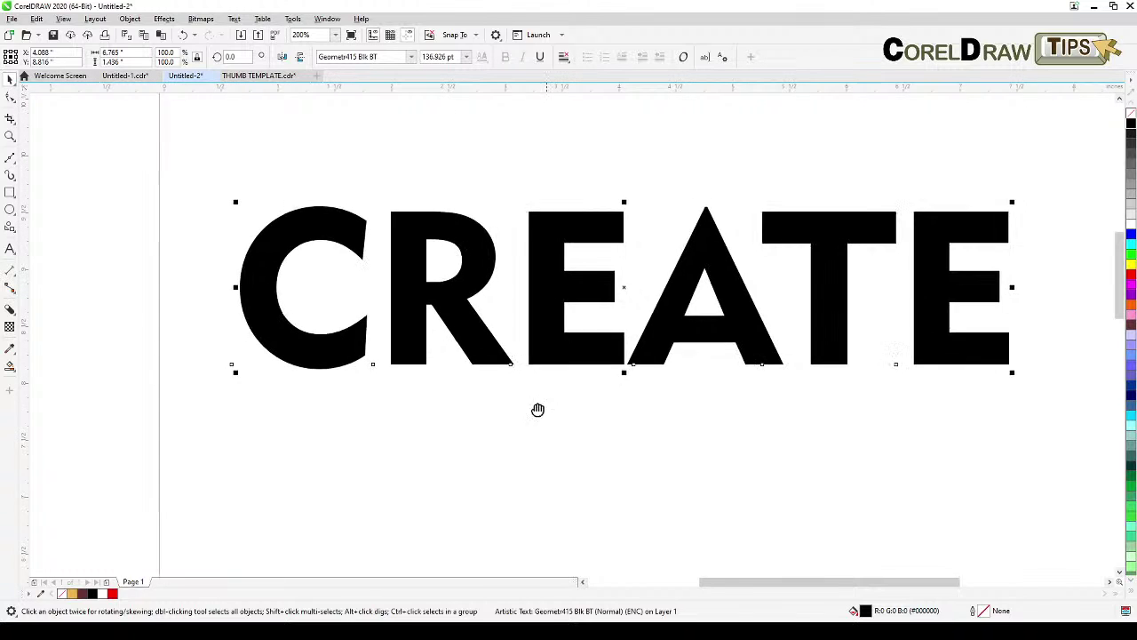
drag(537, 409, 457, 366)
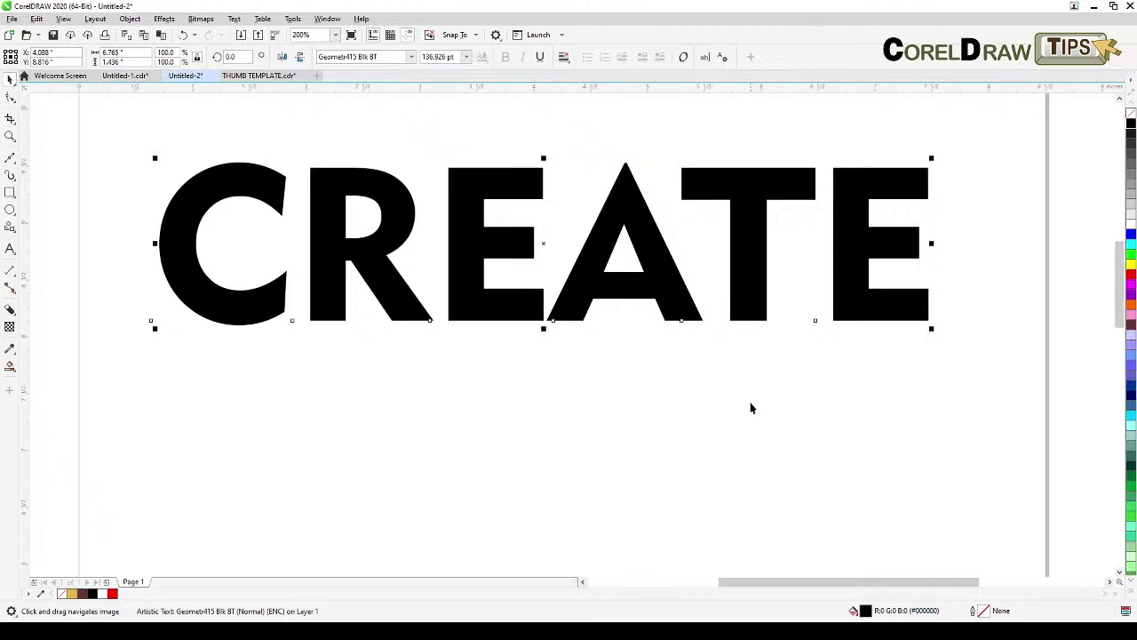
scroll(747, 408, down, 2)
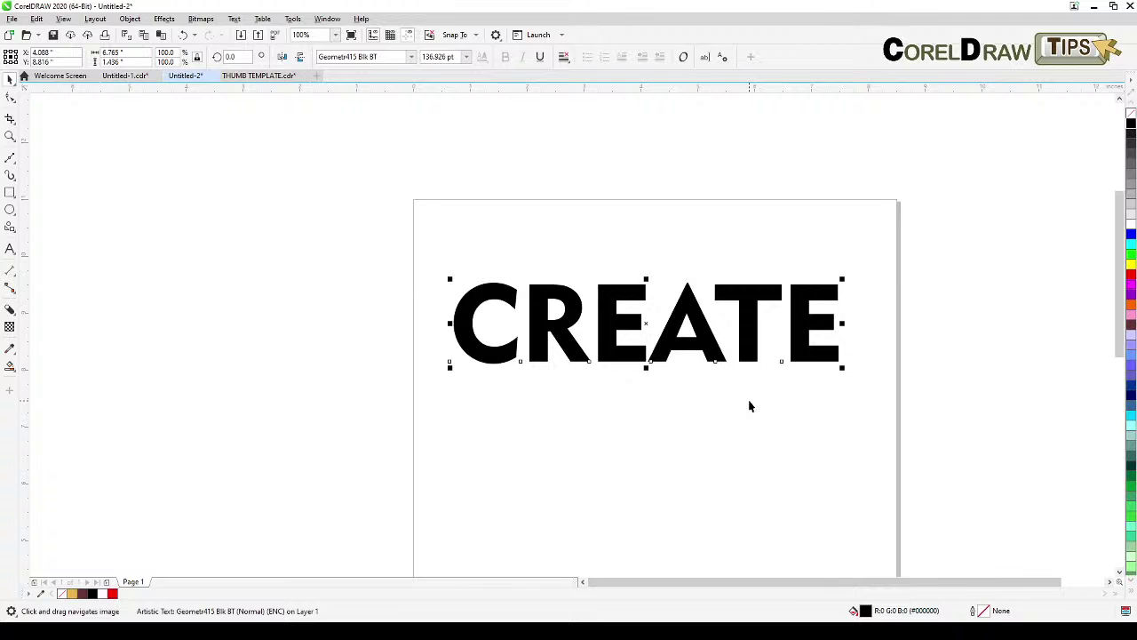
drag(748, 400, 662, 356)
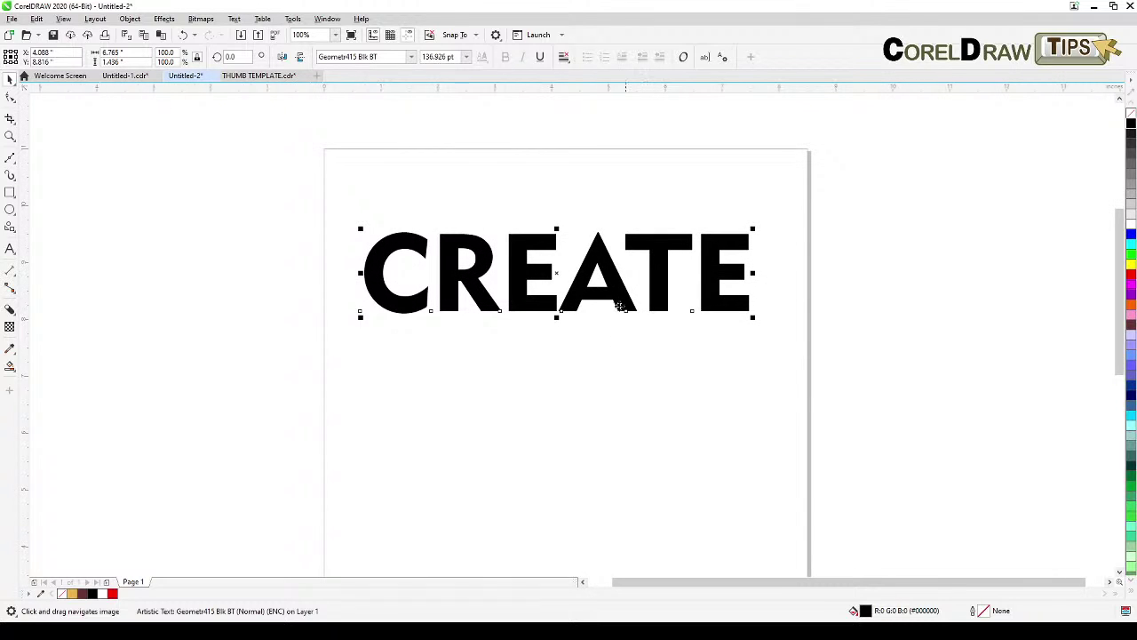
- Break CREATE apart, confirm C, R, E, A, T, E are separate, then select all six
click(130, 19)
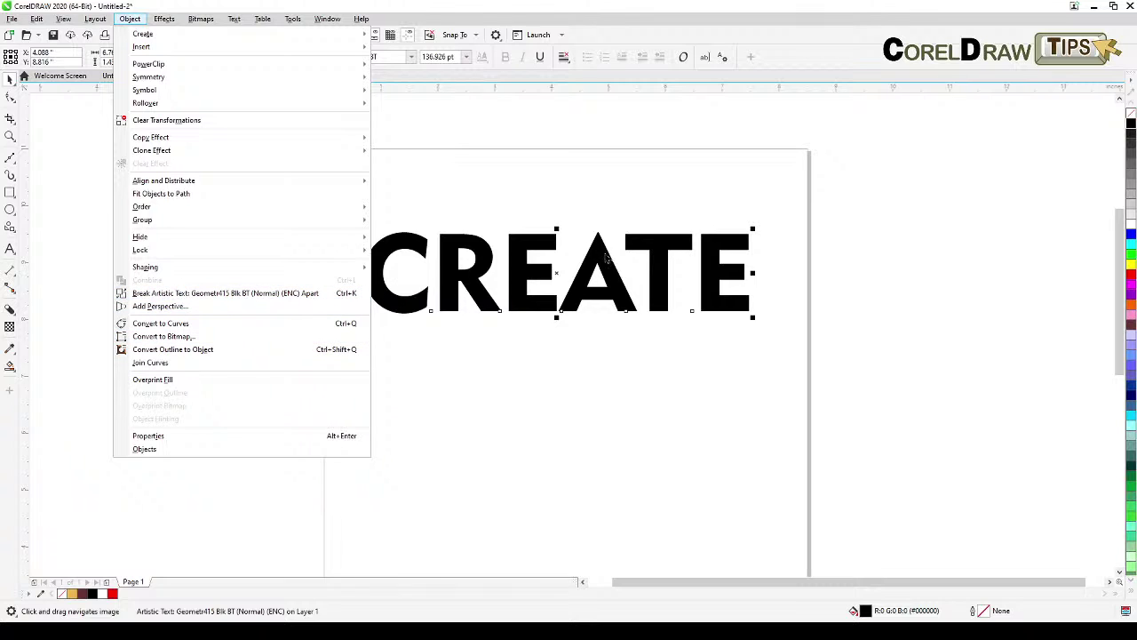
click(266, 293)
click(442, 375)
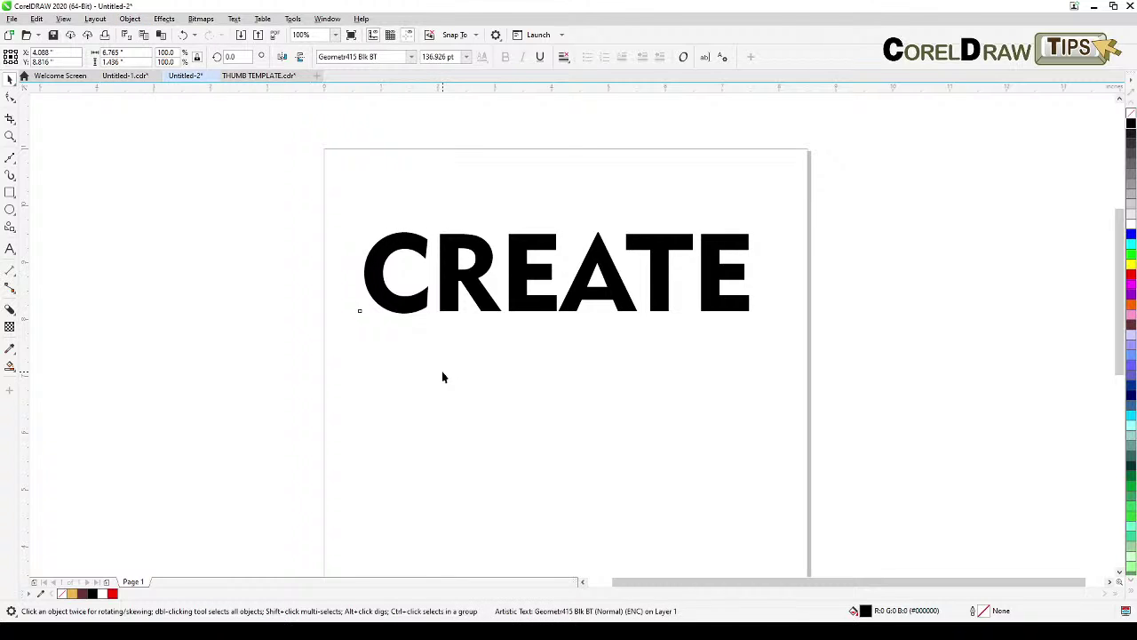
click(397, 311)
click(469, 311)
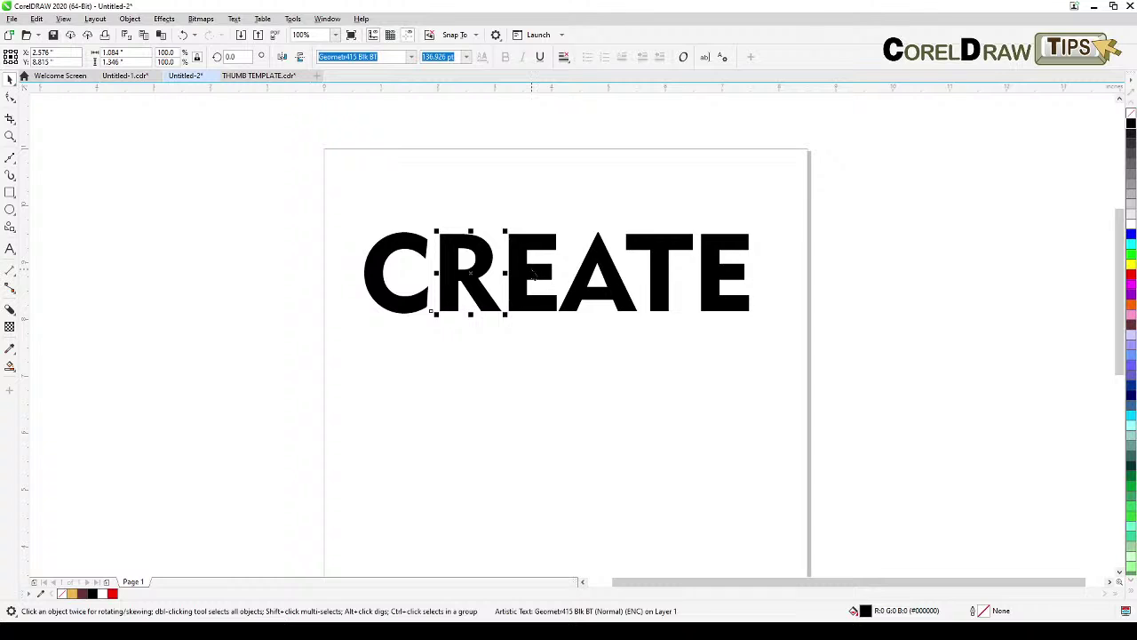
click(505, 311)
click(600, 280)
click(643, 258)
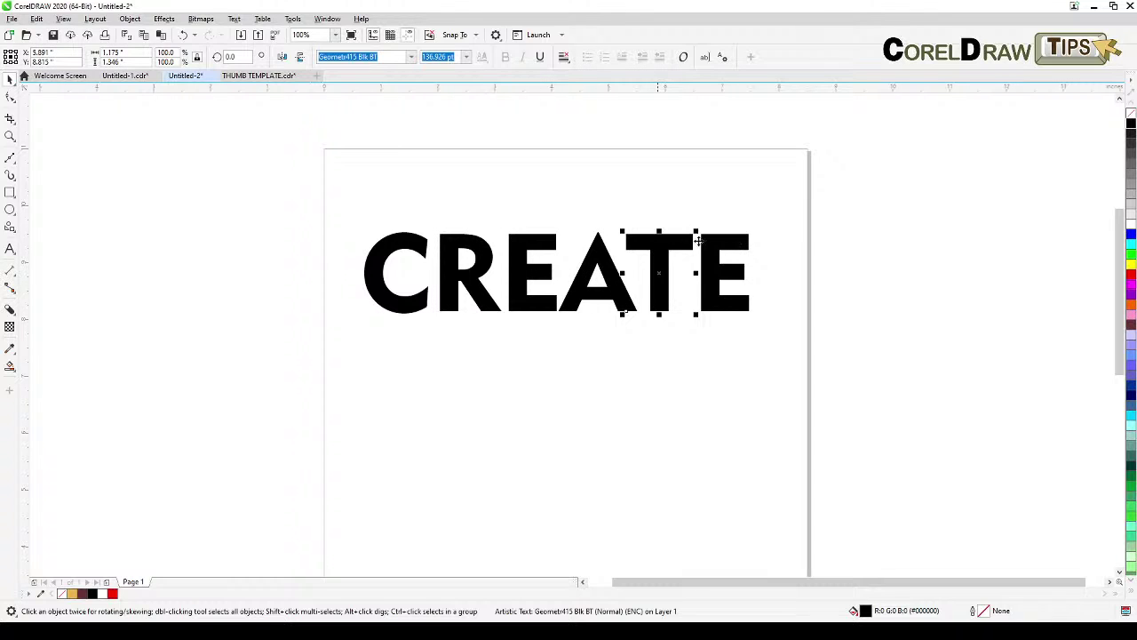
click(733, 249)
click(880, 268)
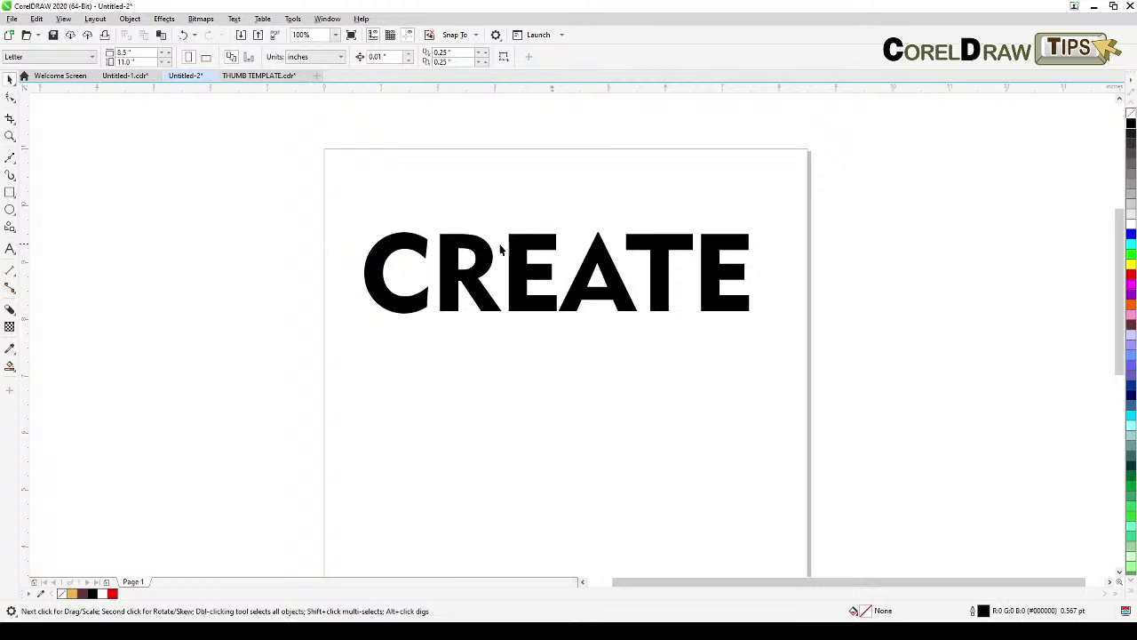
drag(933, 191, 300, 360)
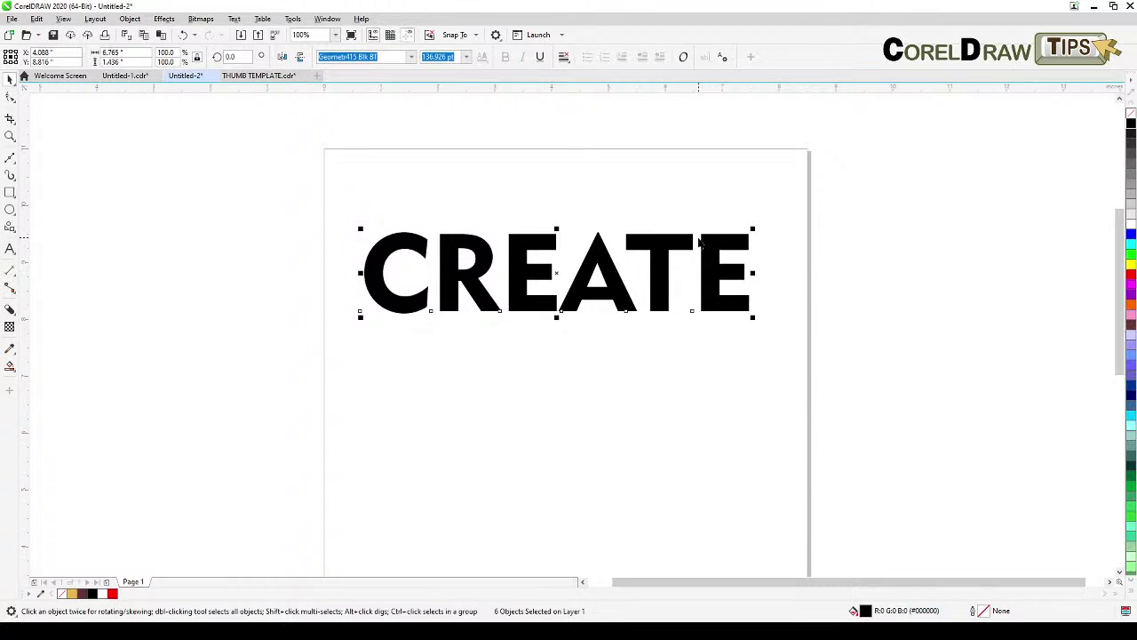
- Convert the six selected letters to curves, then zoom in and deselect them
click(130, 18)
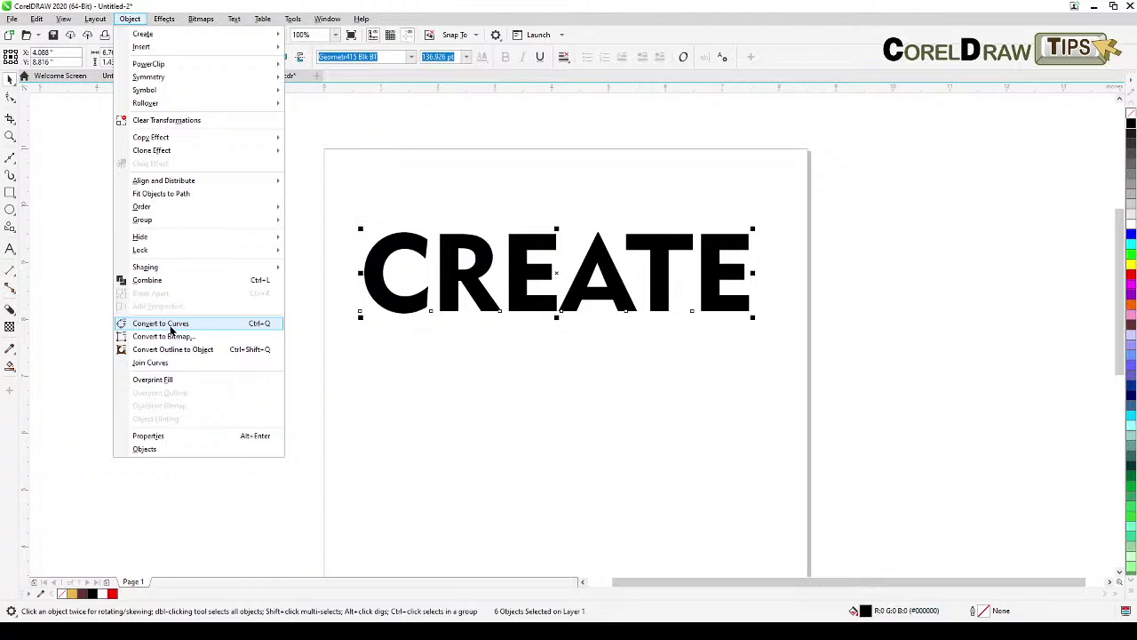
click(171, 327)
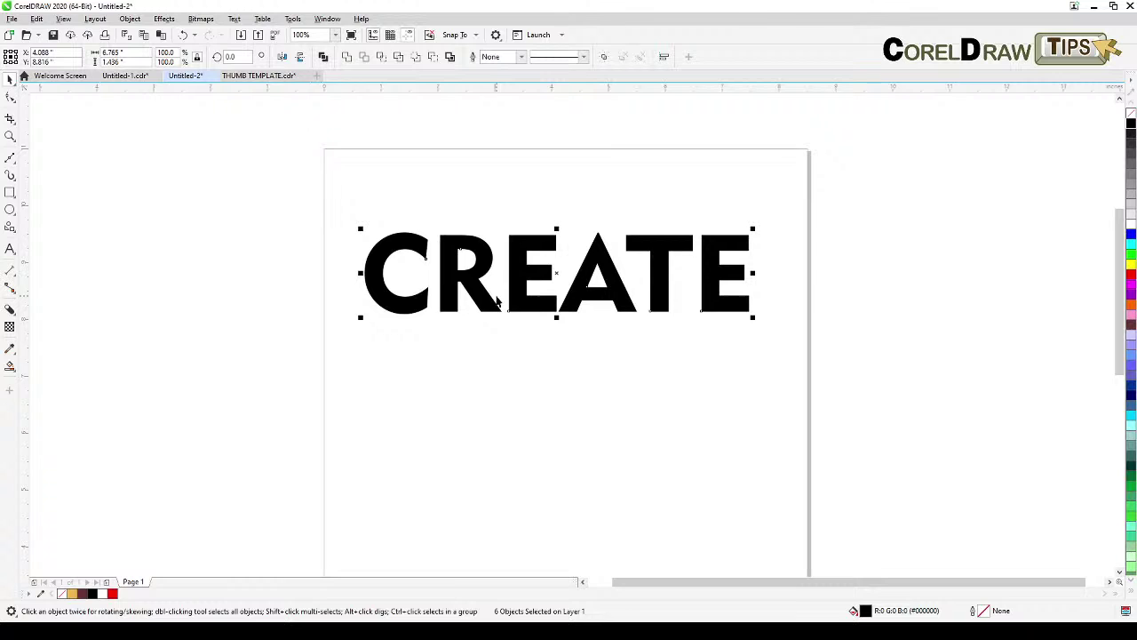
click(10, 249)
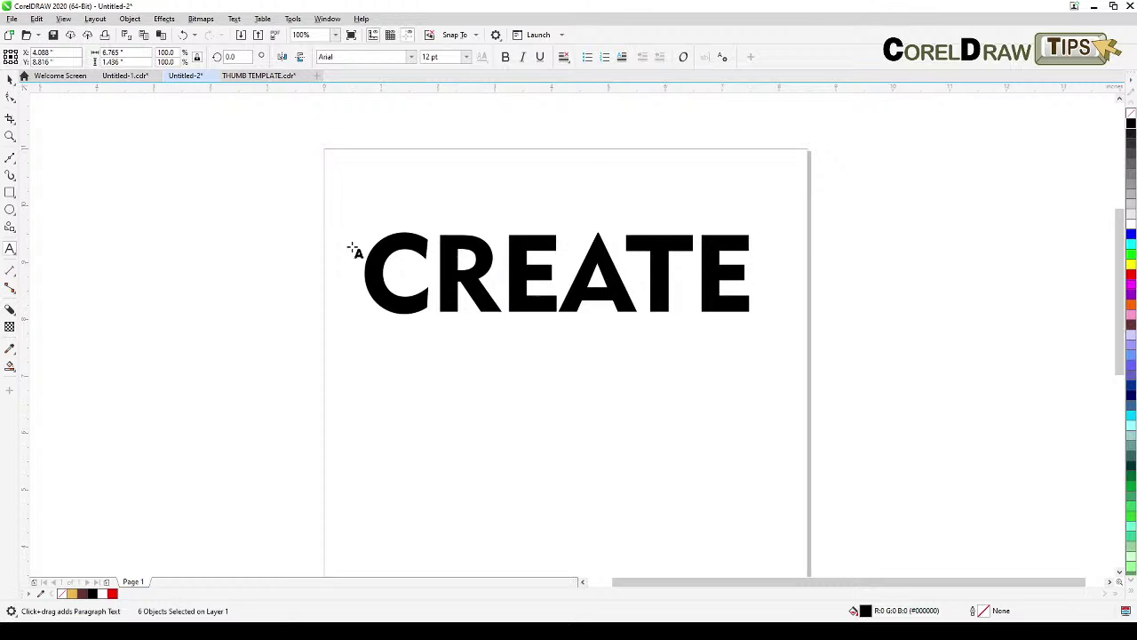
click(9, 80)
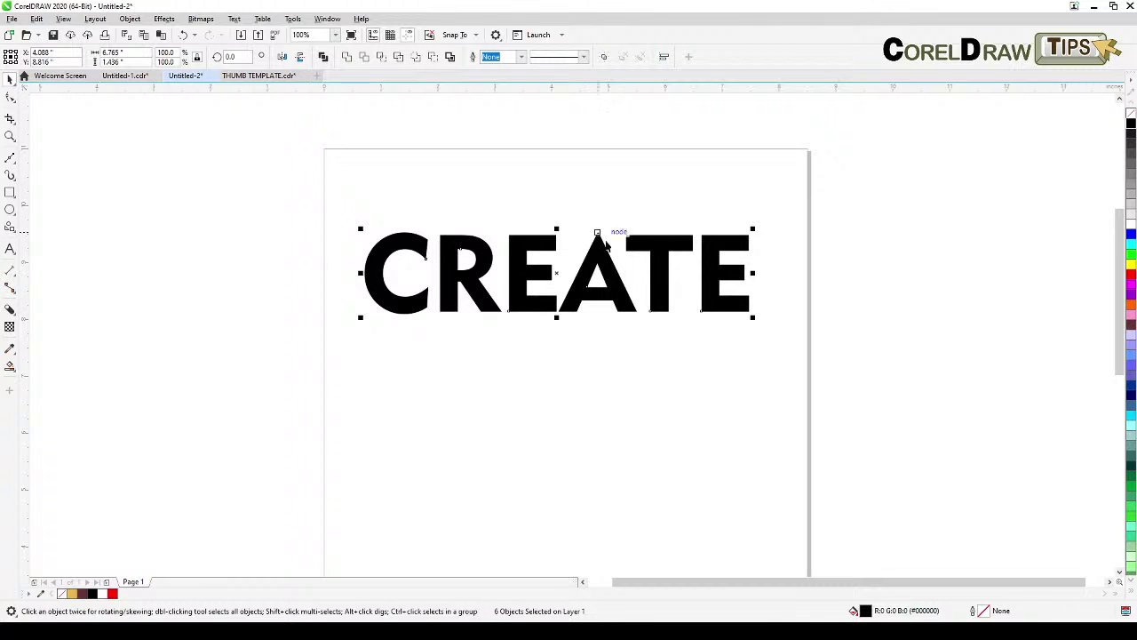
scroll(611, 244, up, 1)
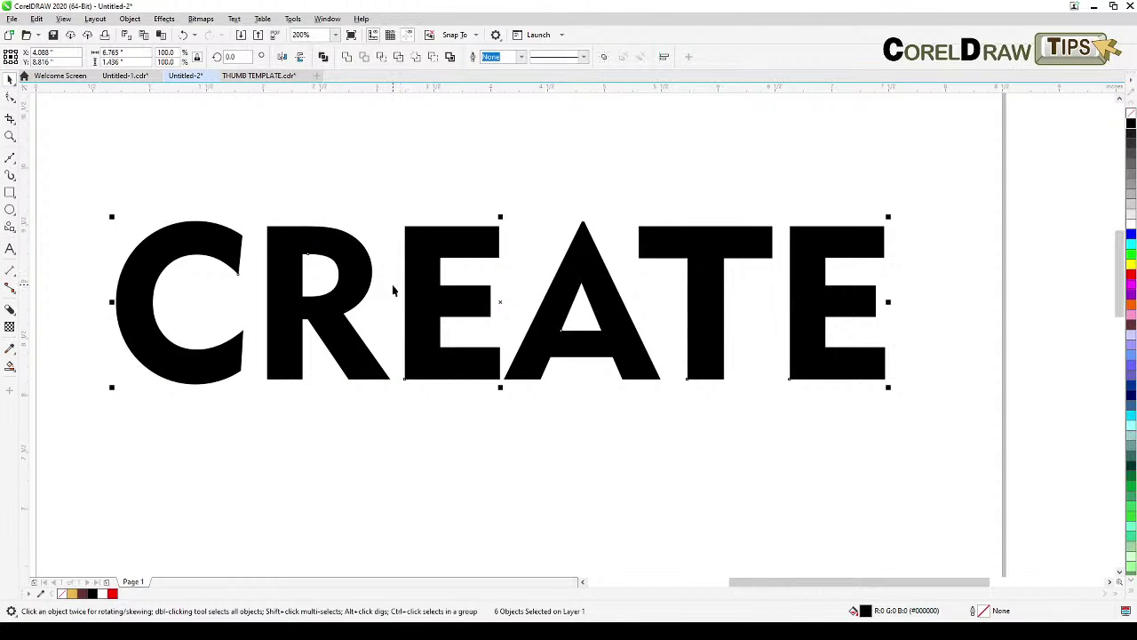
click(322, 198)
drag(352, 291, 369, 271)
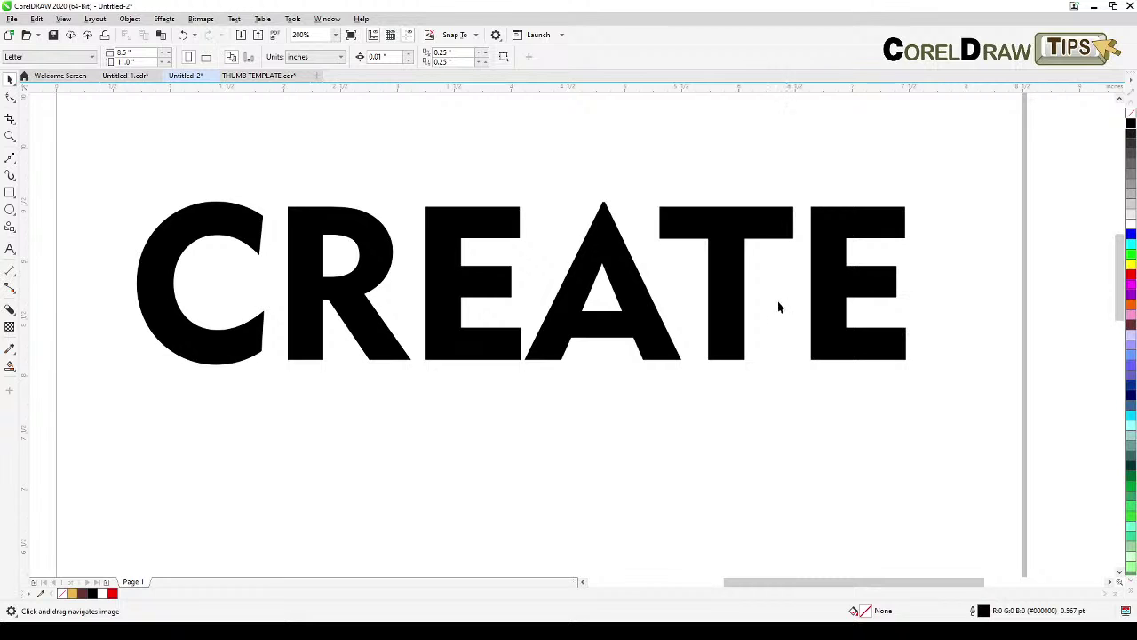
- Stretch the T's crossbar right-end nodes until the bar meets the final E
click(747, 233)
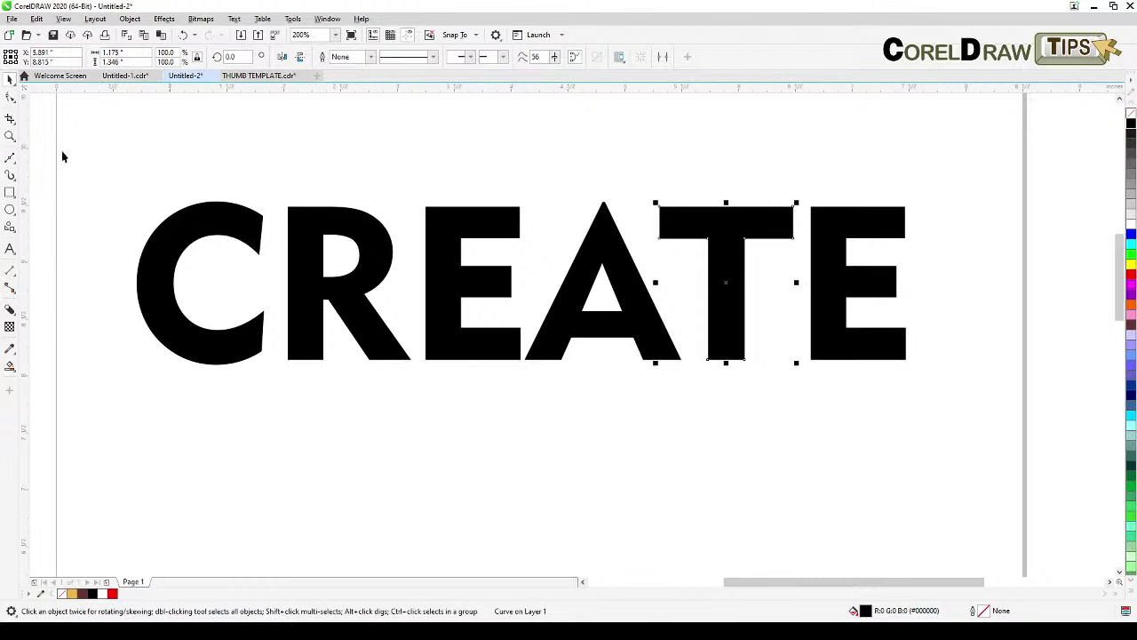
click(10, 98)
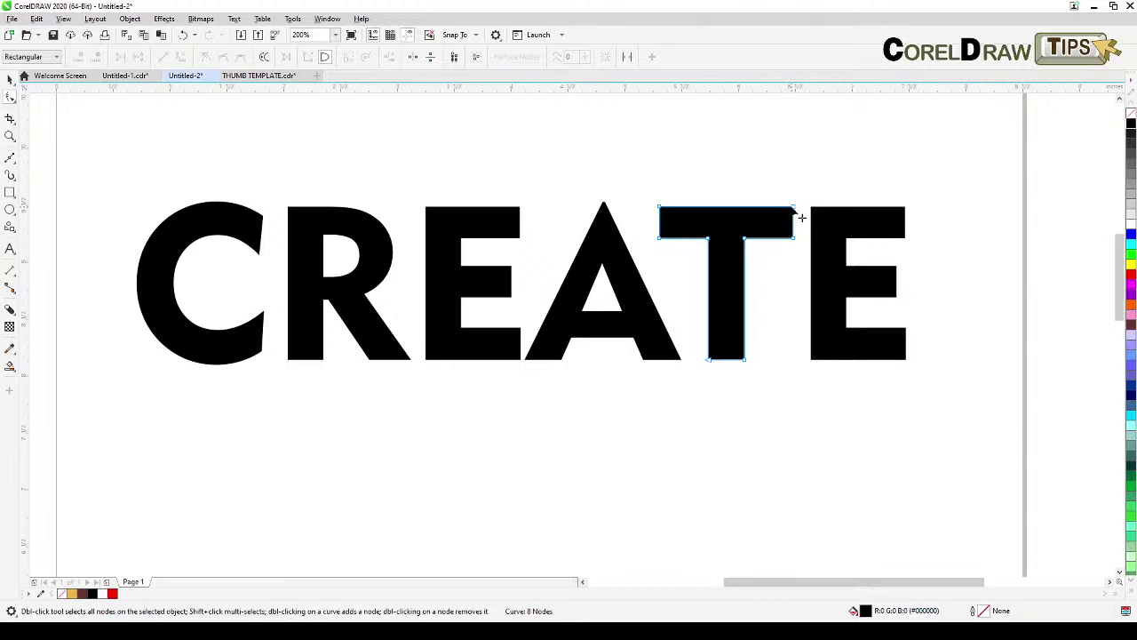
drag(795, 208, 999, 188)
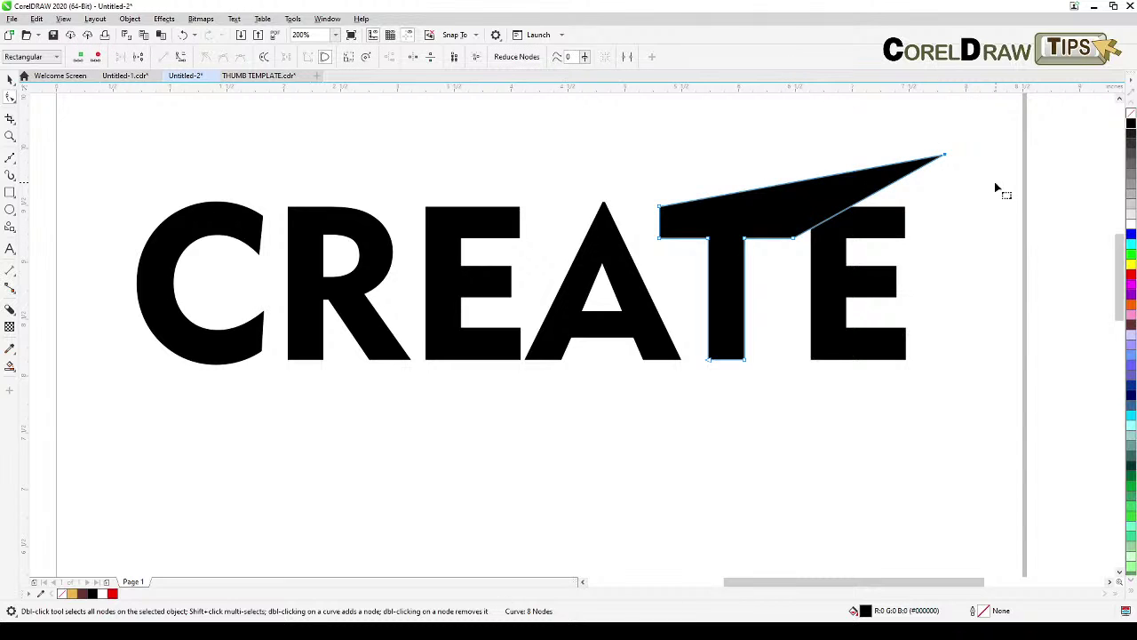
key(ctrl+z)
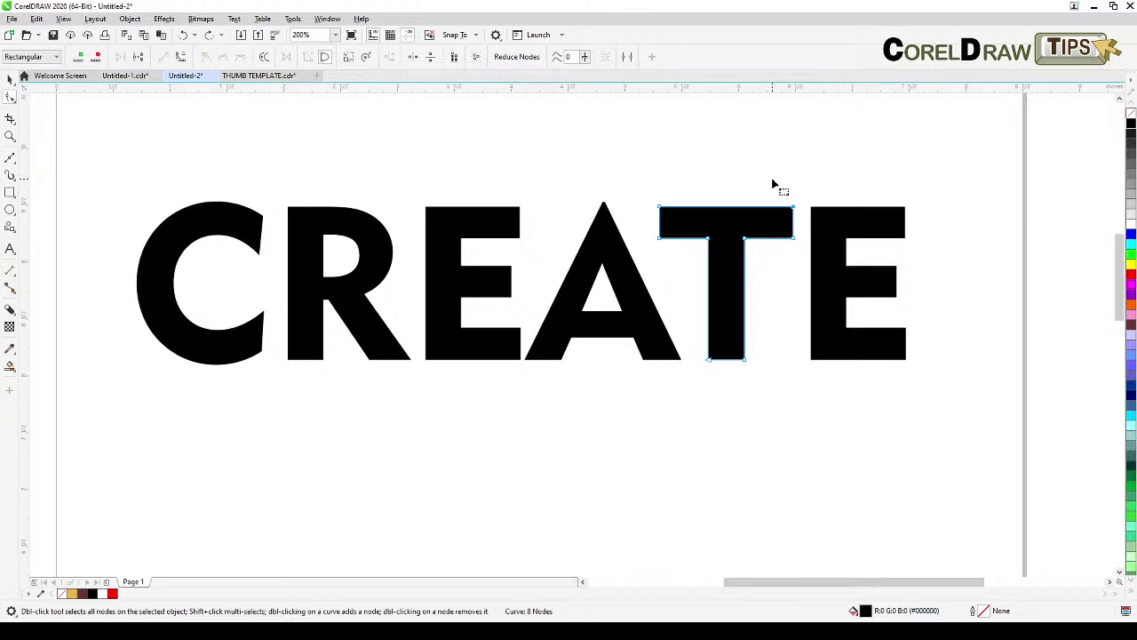
drag(773, 186, 821, 240)
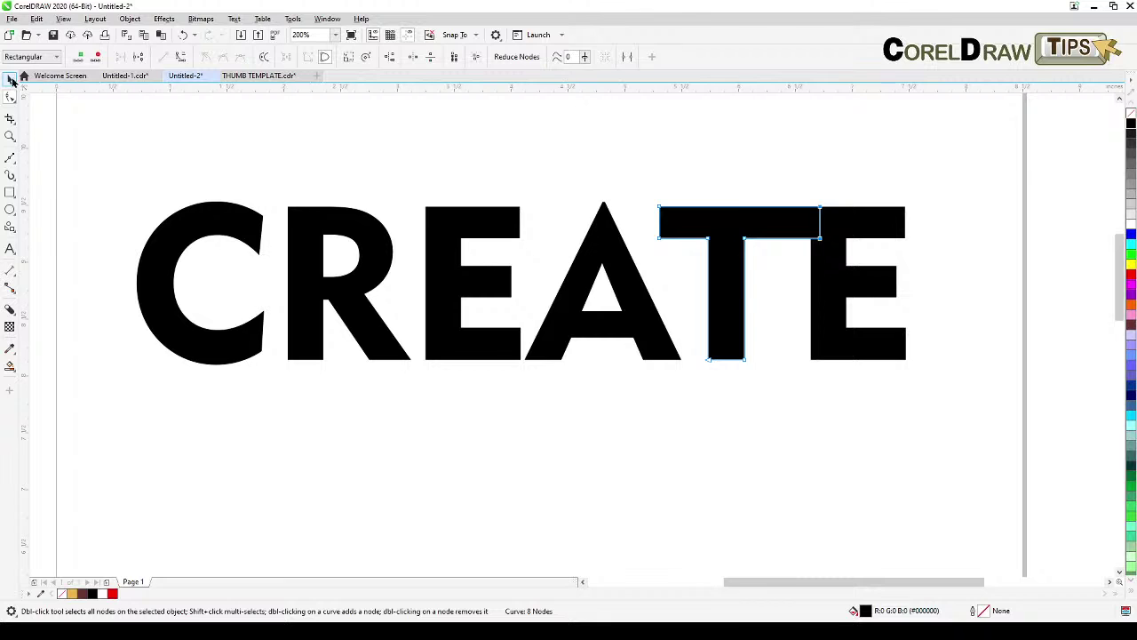
click(10, 80)
click(835, 480)
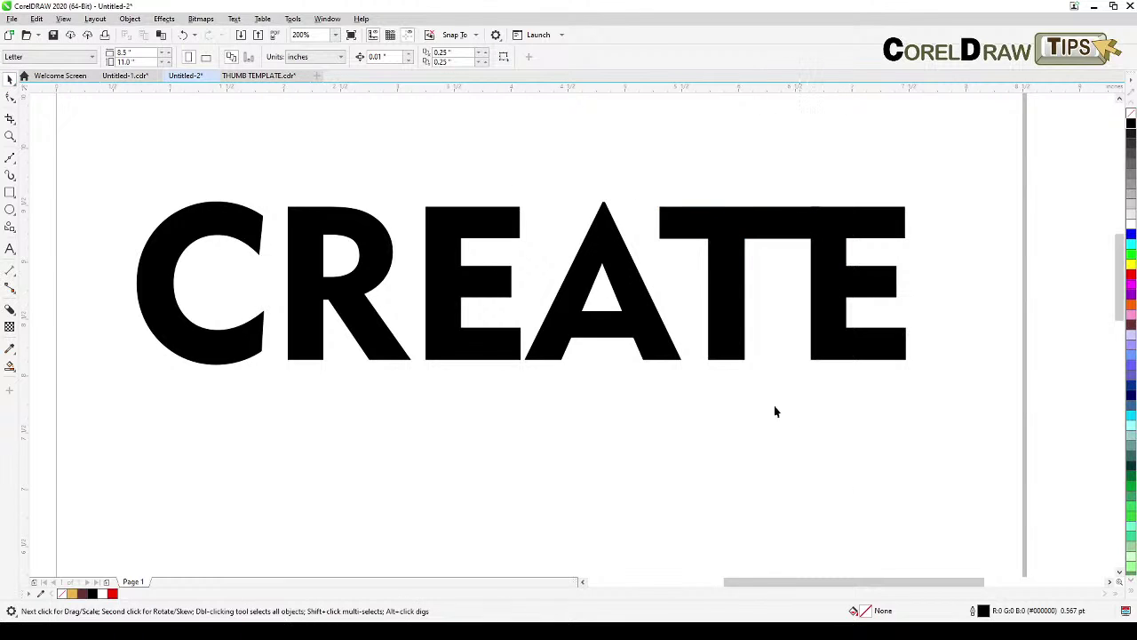
click(741, 328)
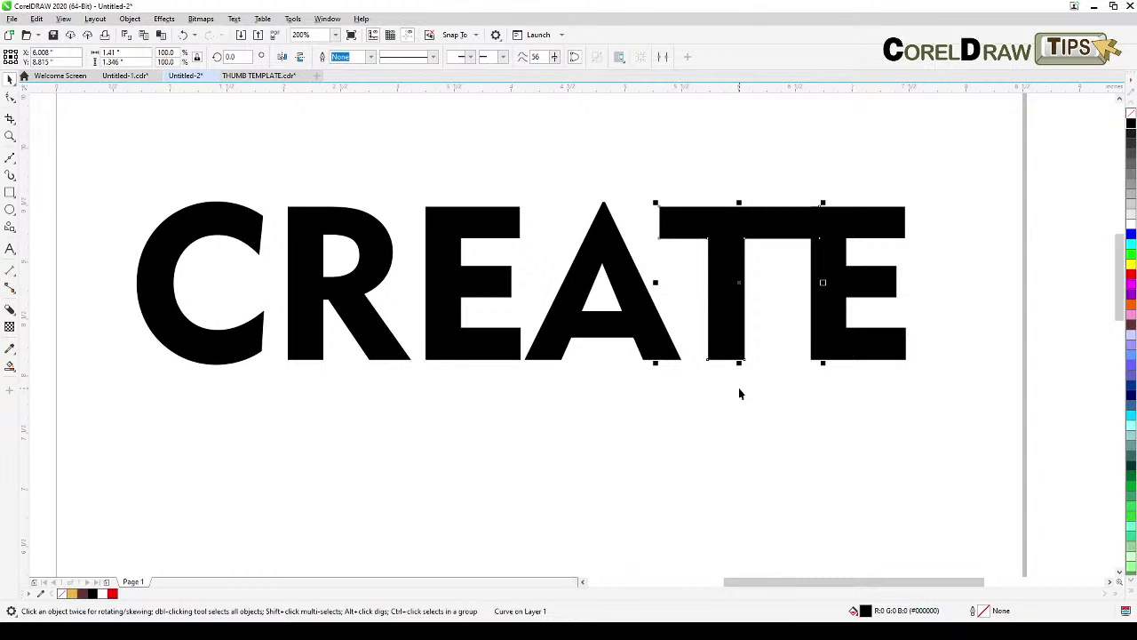
drag(739, 363, 759, 430)
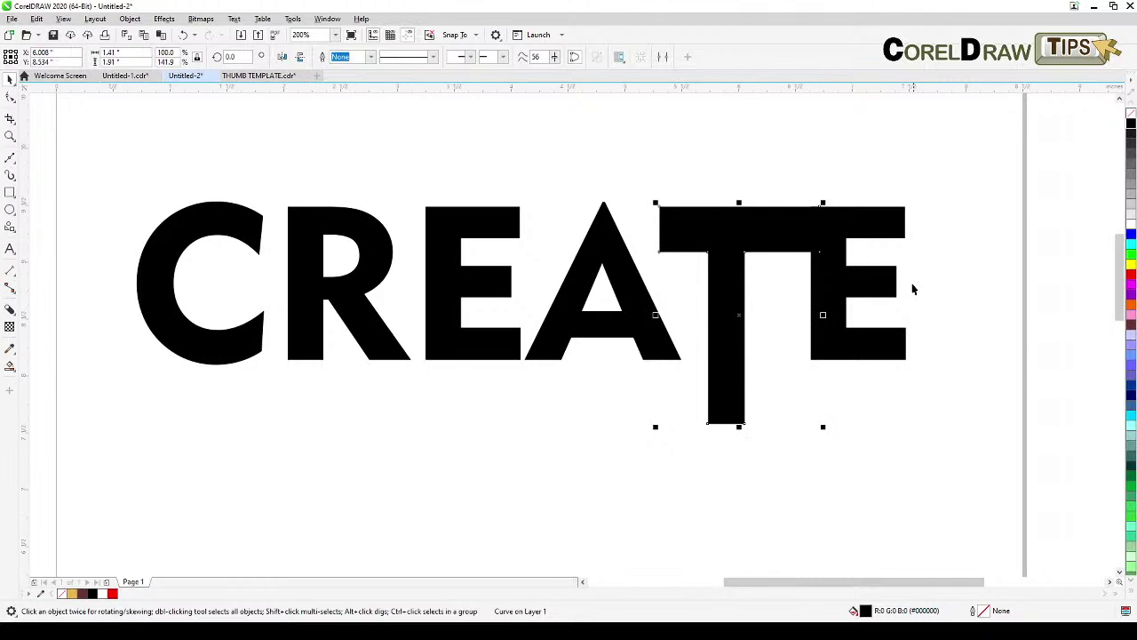
key(ctrl+z)
click(742, 370)
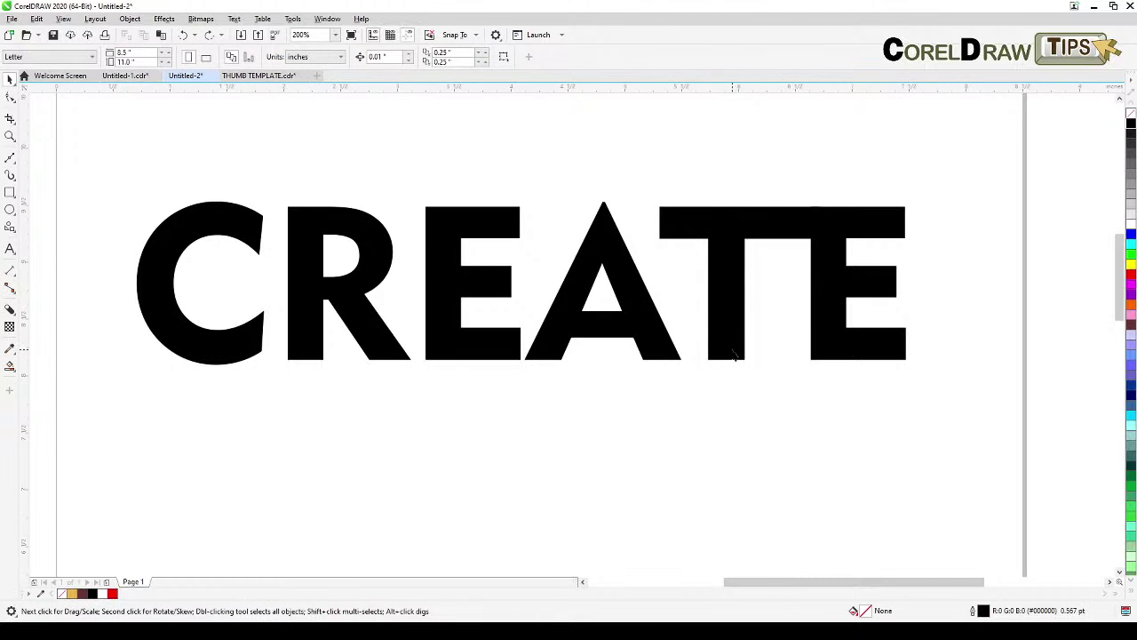
click(733, 354)
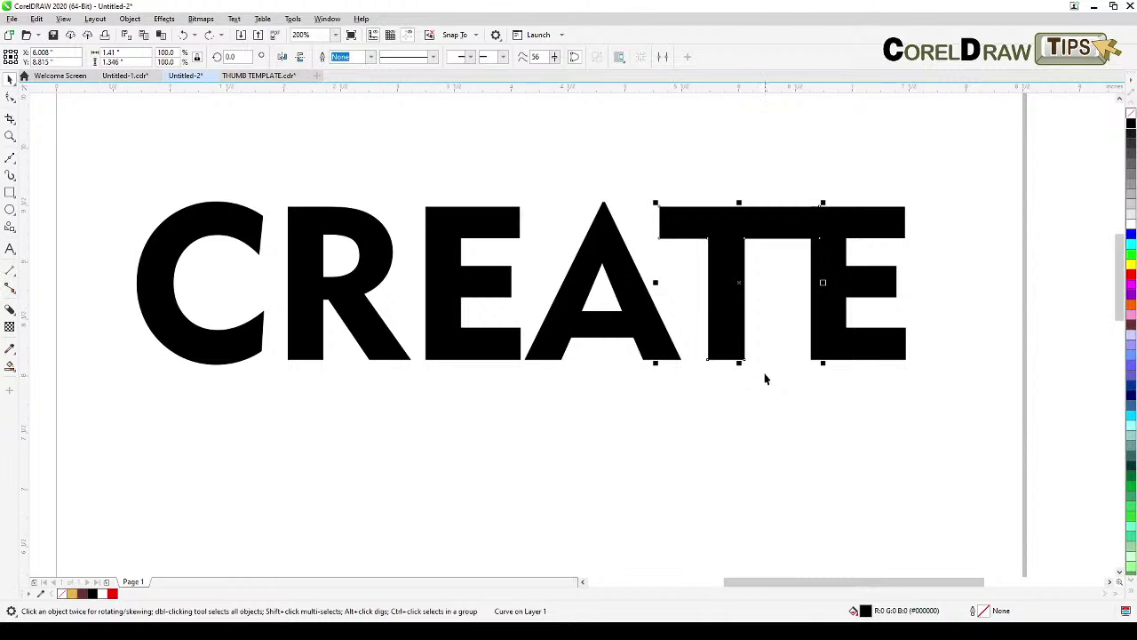
- Drag the T stem's bottom nodes straight down past the other letters' baseline
click(9, 97)
drag(685, 337, 778, 377)
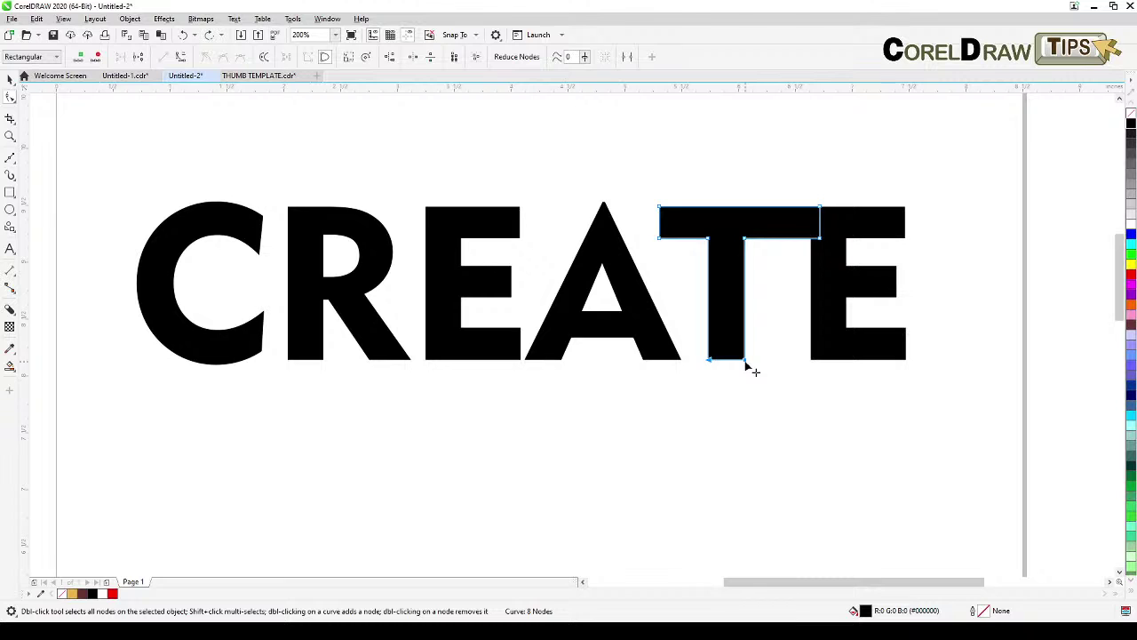
drag(746, 364, 746, 371)
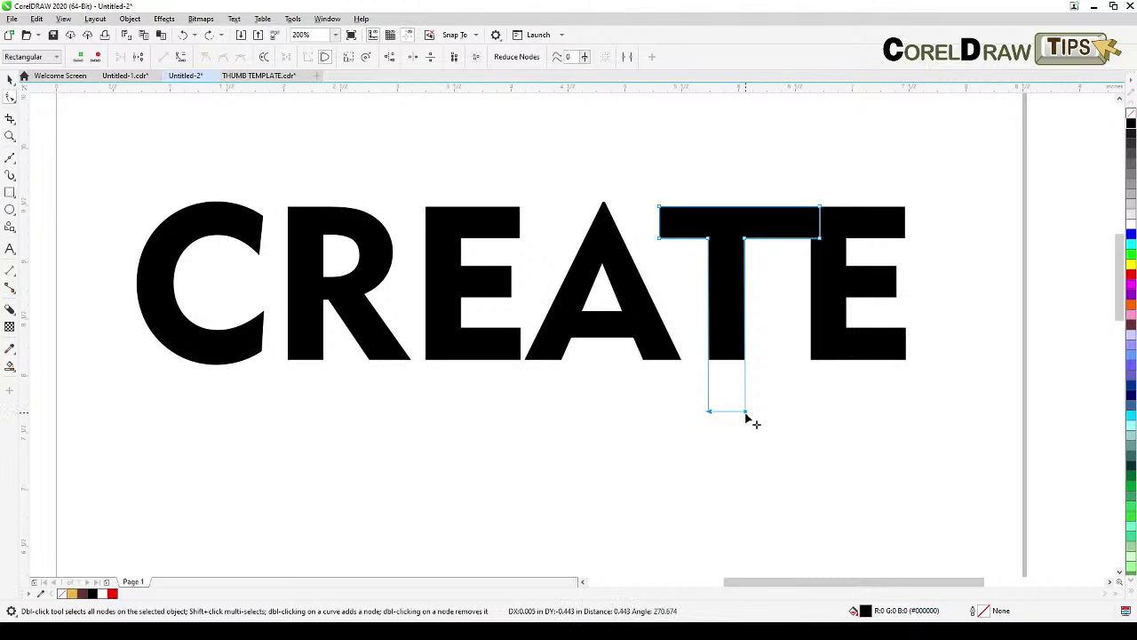
mouse_move(746, 424)
mouse_down()
mouse_move(746, 370)
mouse_move(756, 442)
mouse_move(746, 364)
mouse_move(754, 423)
mouse_move(743, 394)
mouse_move(741, 423)
mouse_move(743, 398)
mouse_move(751, 414)
mouse_move(746, 373)
mouse_move(745, 416)
mouse_up()
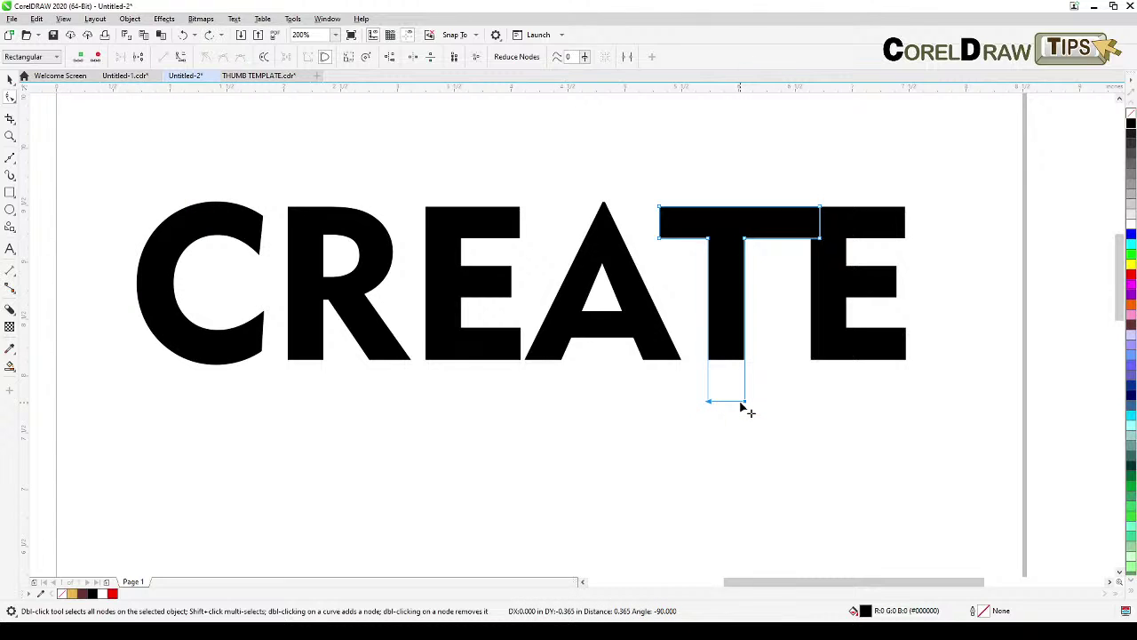
drag(744, 408, 732, 406)
key(ctrl+z)
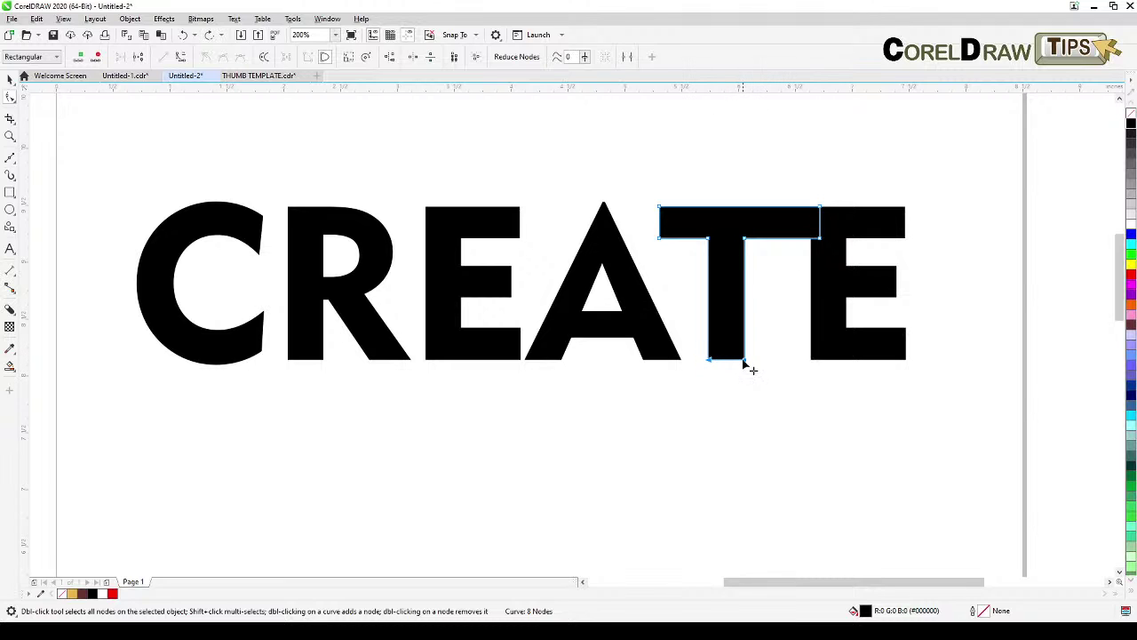
drag(744, 360, 744, 410)
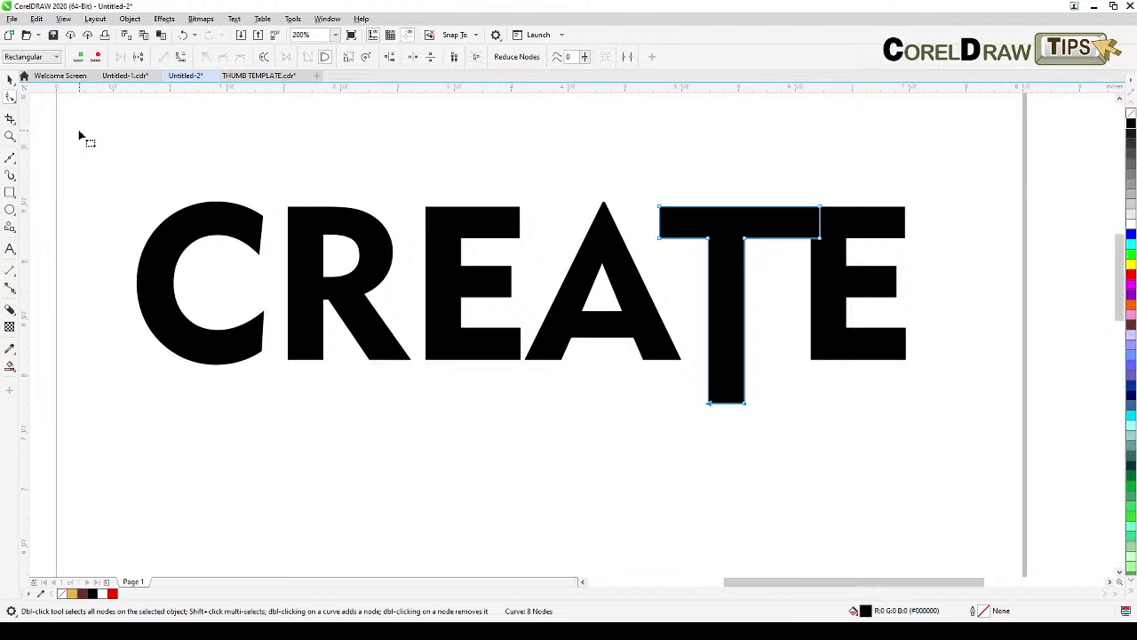
click(10, 78)
- Move the final E down and left so it sits under the T's crossbar
click(404, 166)
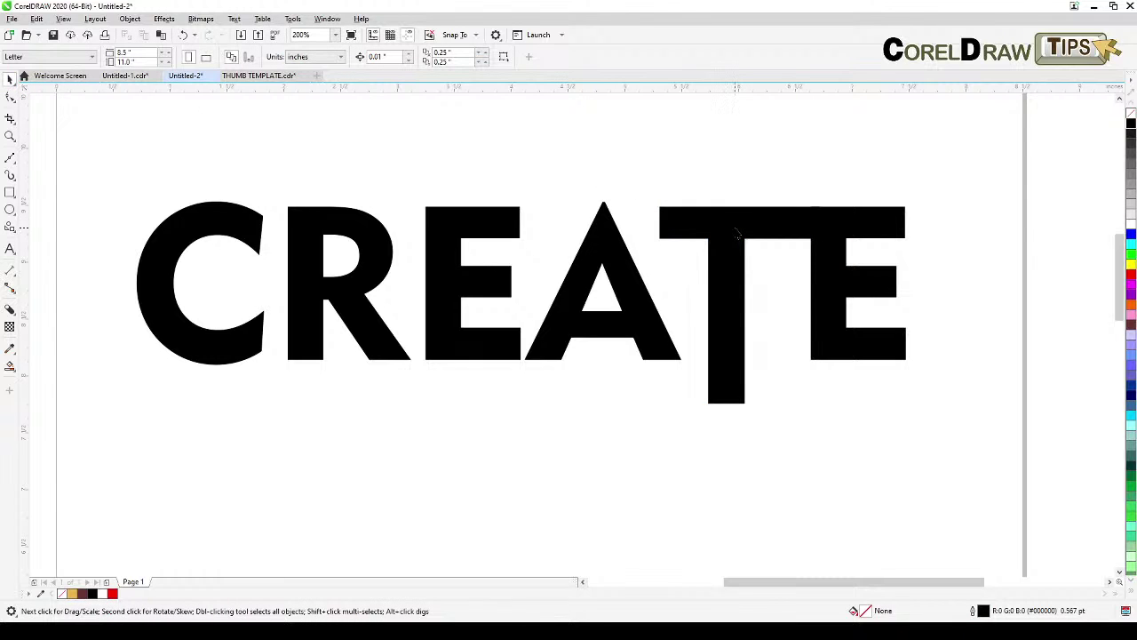
click(763, 229)
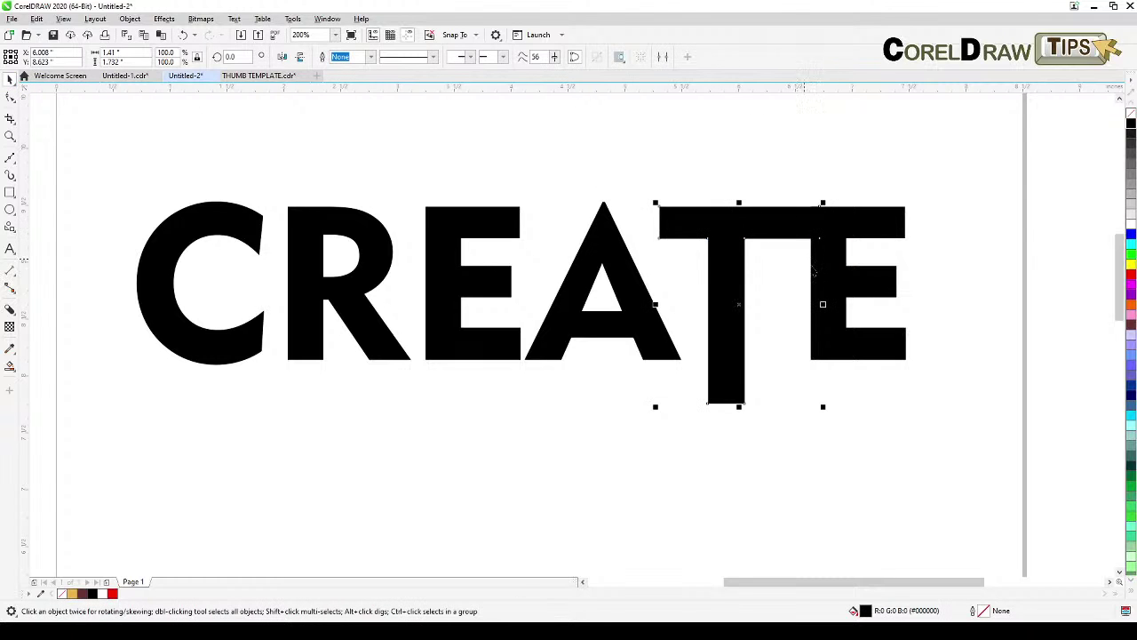
click(836, 291)
drag(836, 291, 783, 339)
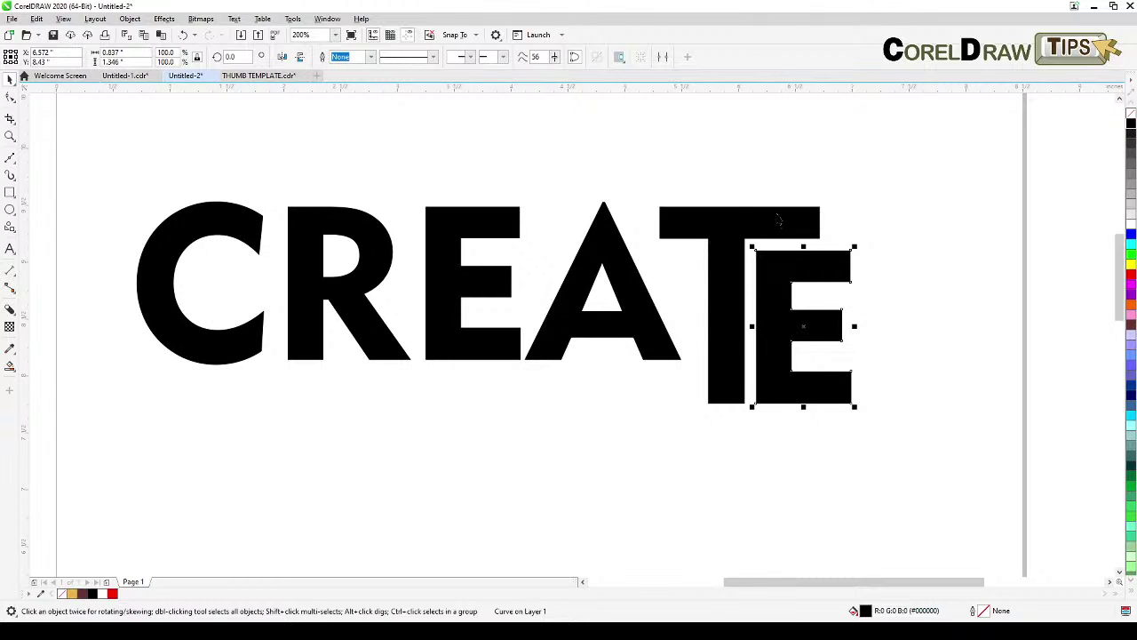
- Widen the T's crossbar rightward until it is flush with the E's right edge
click(755, 211)
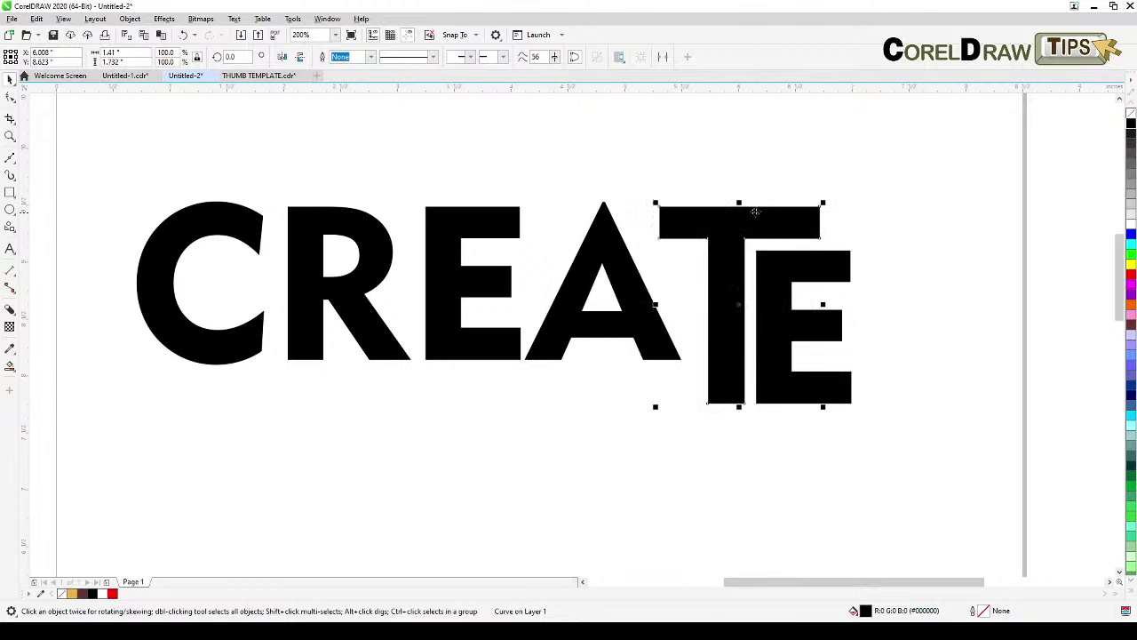
click(10, 99)
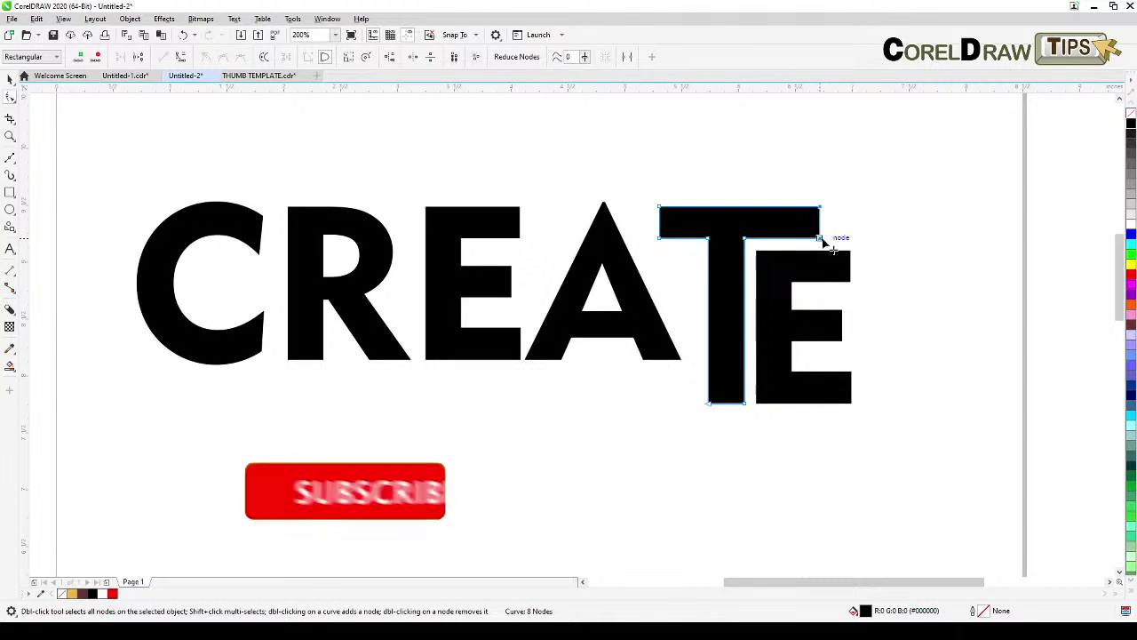
drag(821, 240, 850, 240)
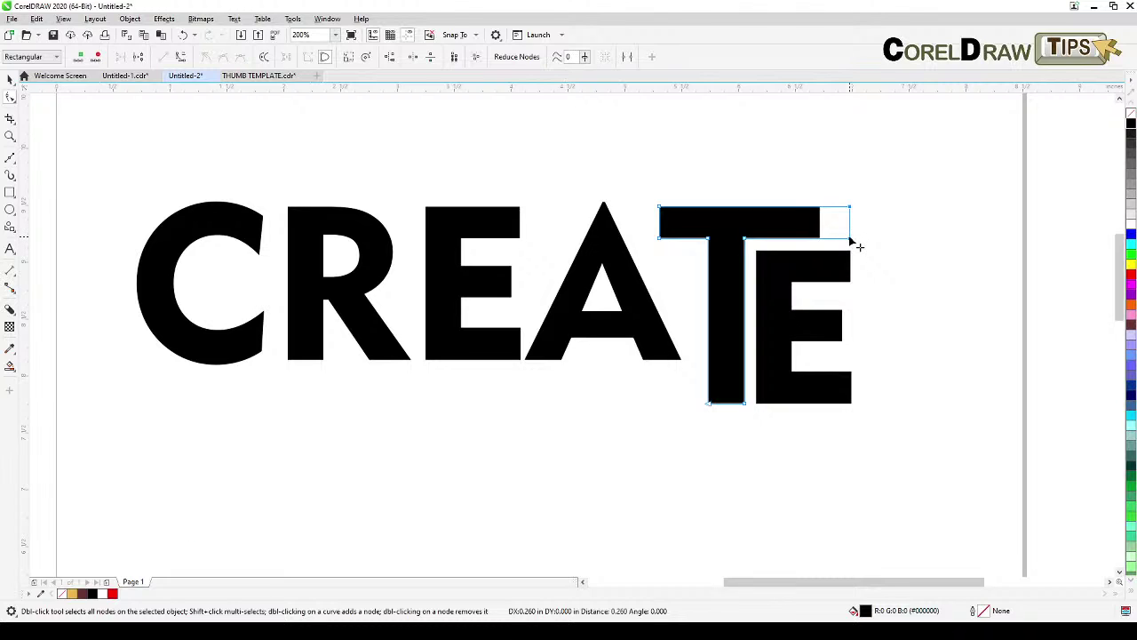
drag(850, 240, 850, 240)
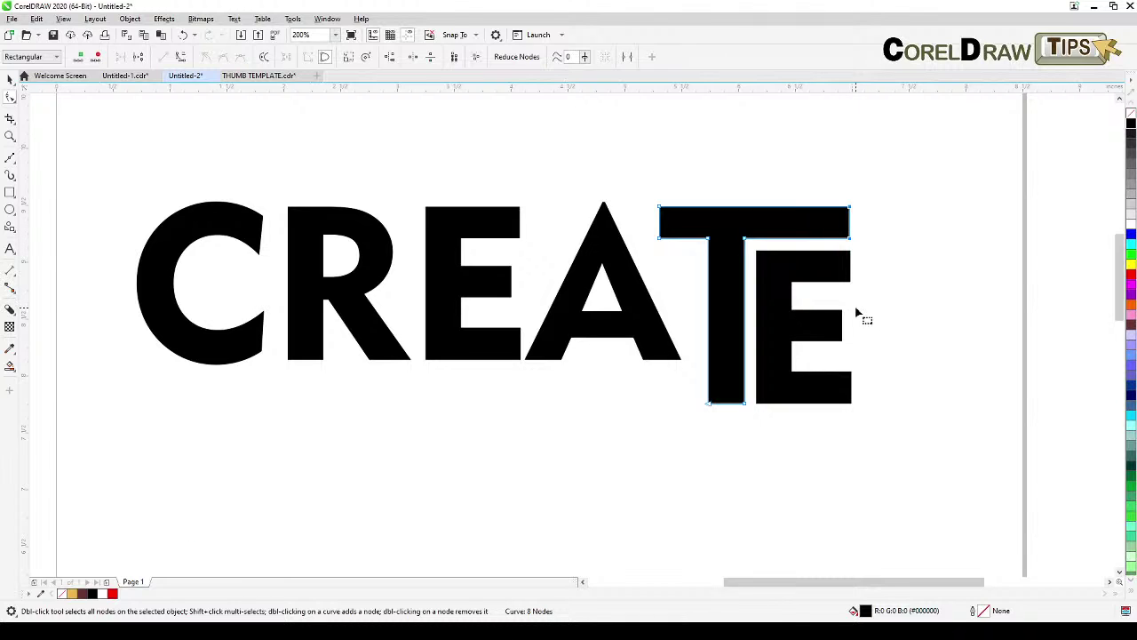
click(884, 275)
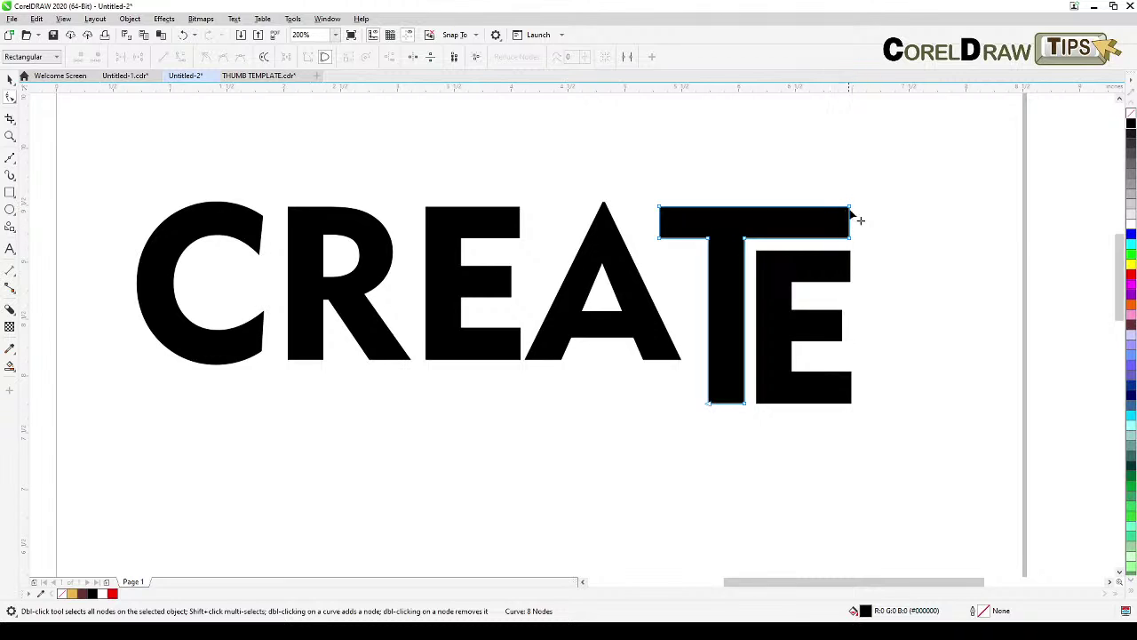
- Stretch the final E's bottom-right corner rightward, giving its bottom arm a slanted end
drag(838, 195, 870, 211)
click(829, 394)
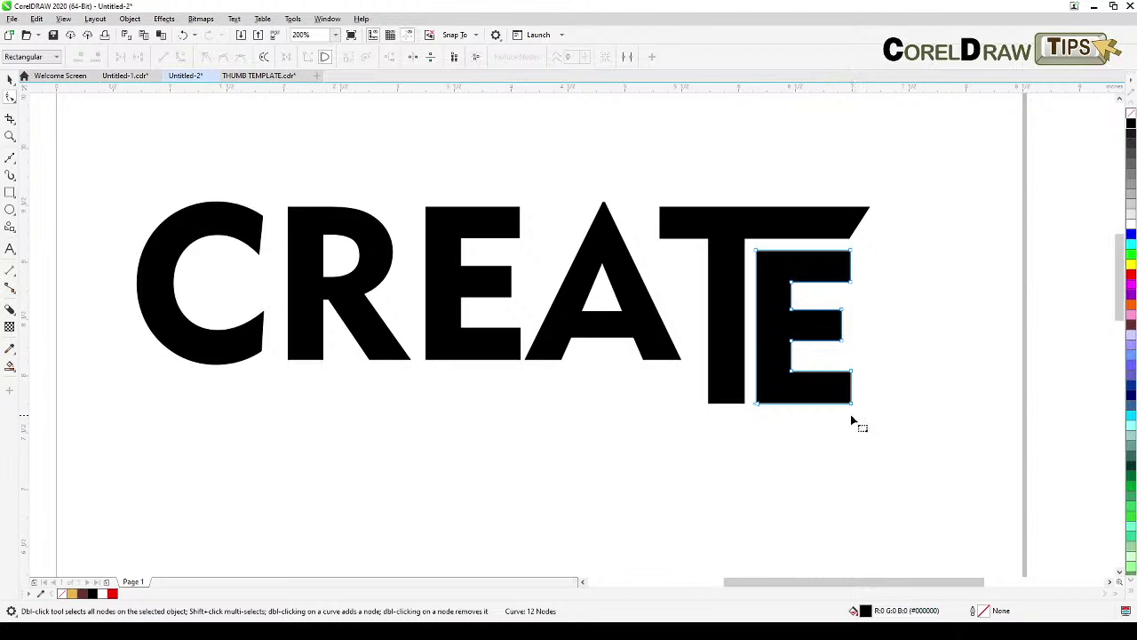
click(852, 406)
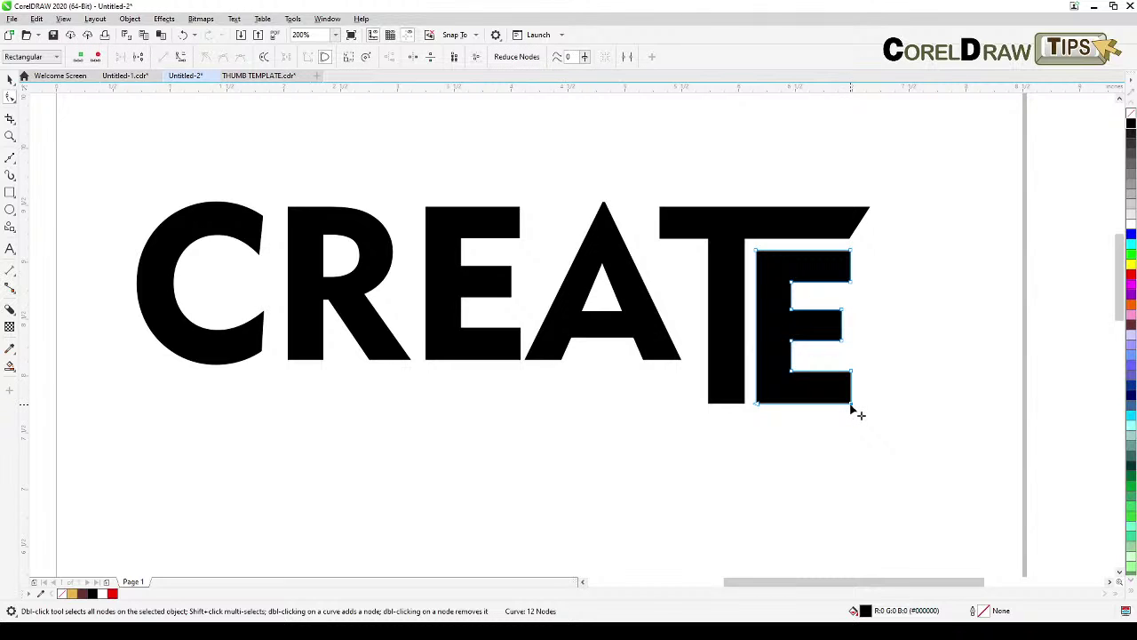
drag(852, 406, 873, 408)
click(10, 79)
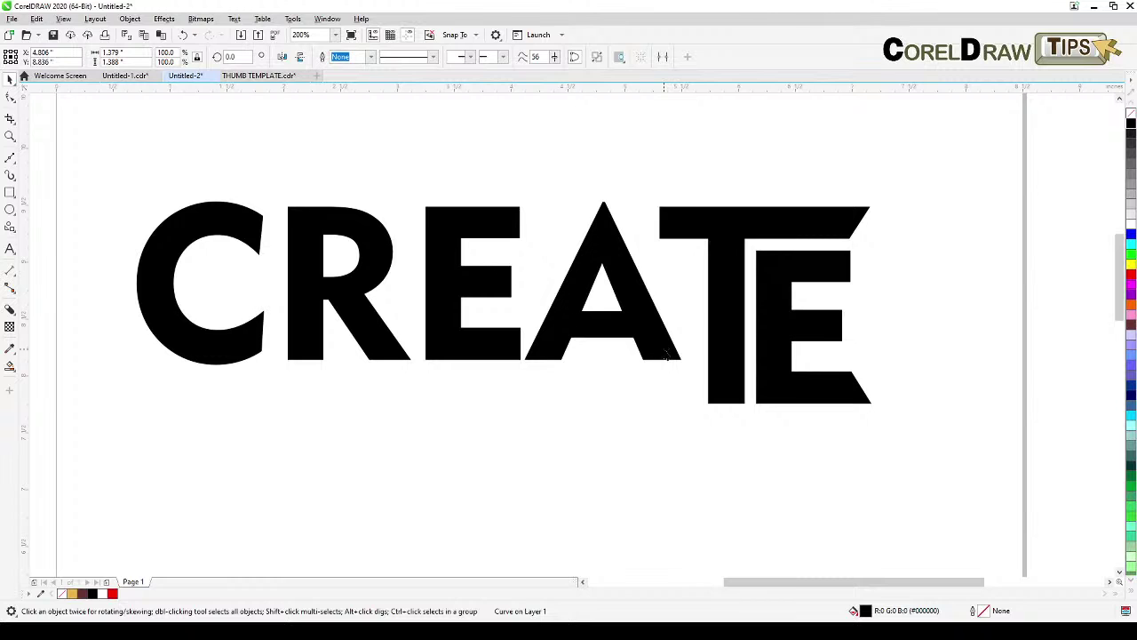
- Nudge the A slightly to the right
click(661, 351)
drag(661, 351, 671, 352)
drag(624, 459, 660, 456)
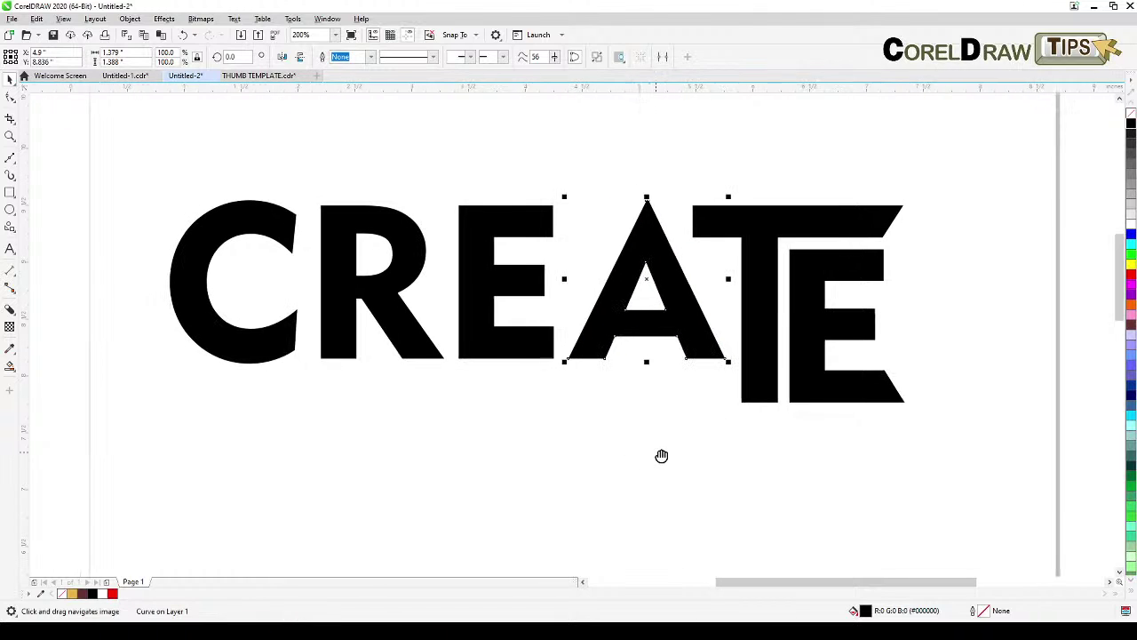
key(space)
- Drag the first E's bottom nodes down so its base aligns with the T's lowered stem
click(514, 351)
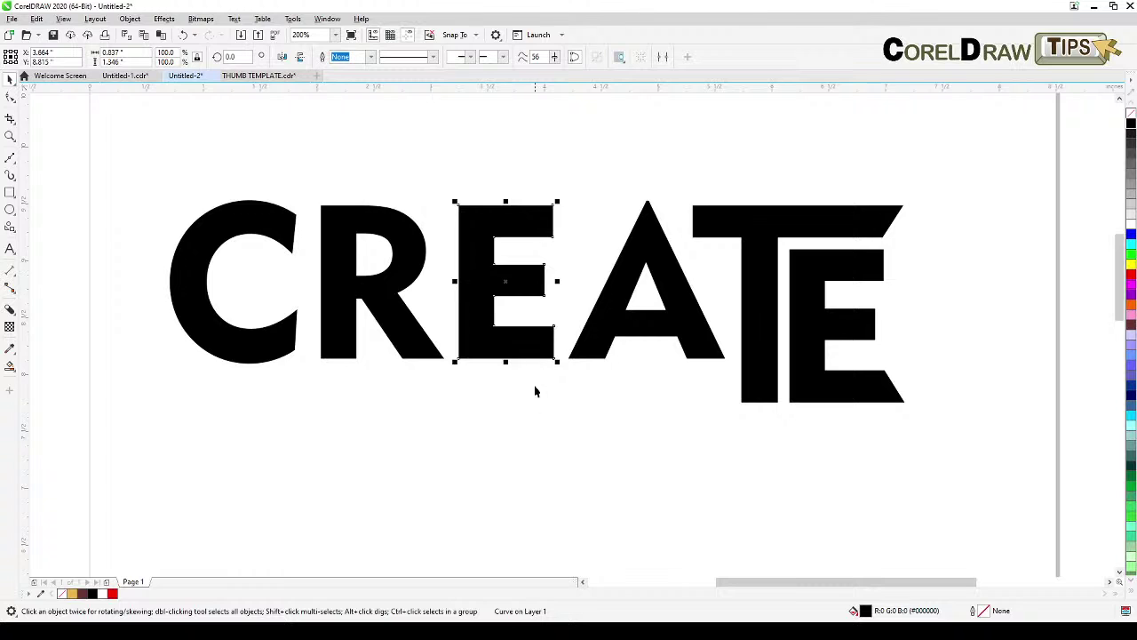
click(10, 98)
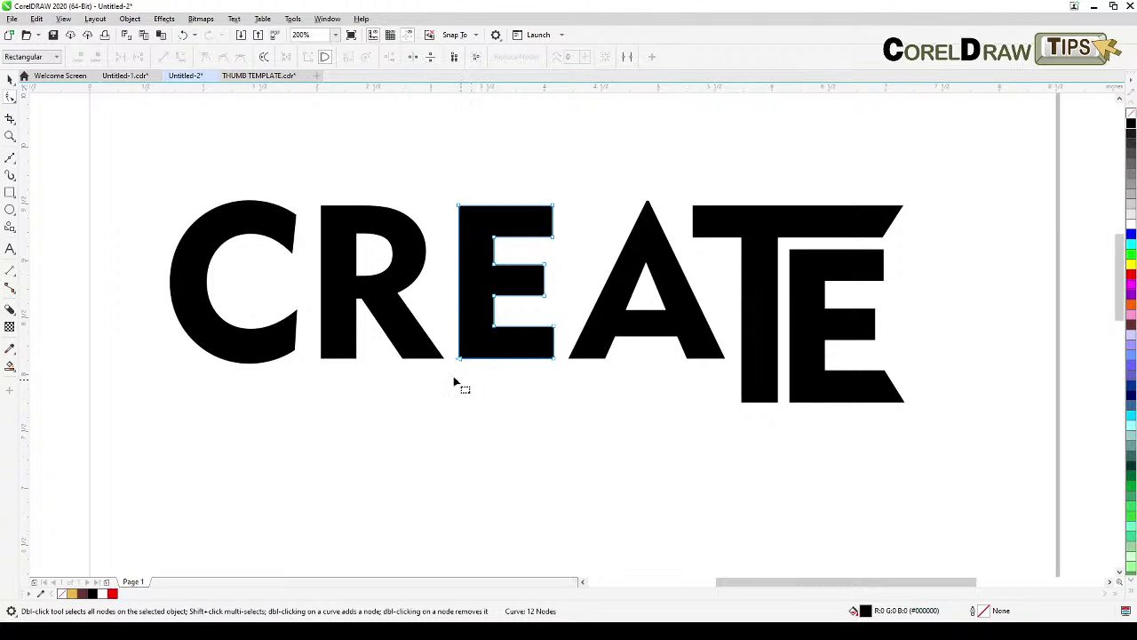
drag(444, 322, 574, 386)
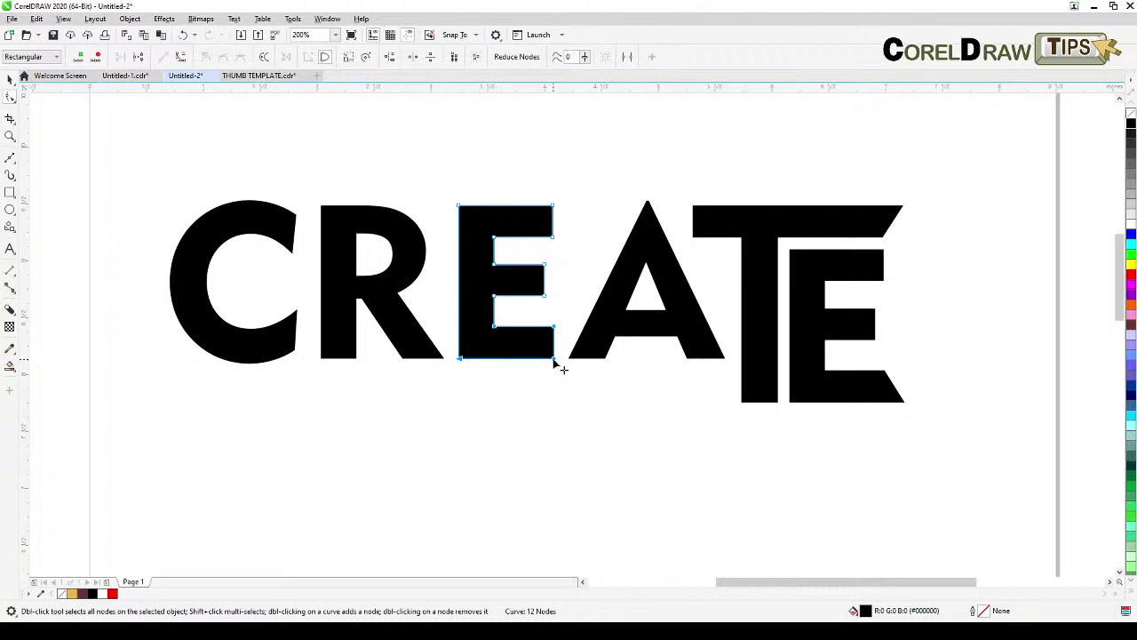
drag(554, 359, 554, 404)
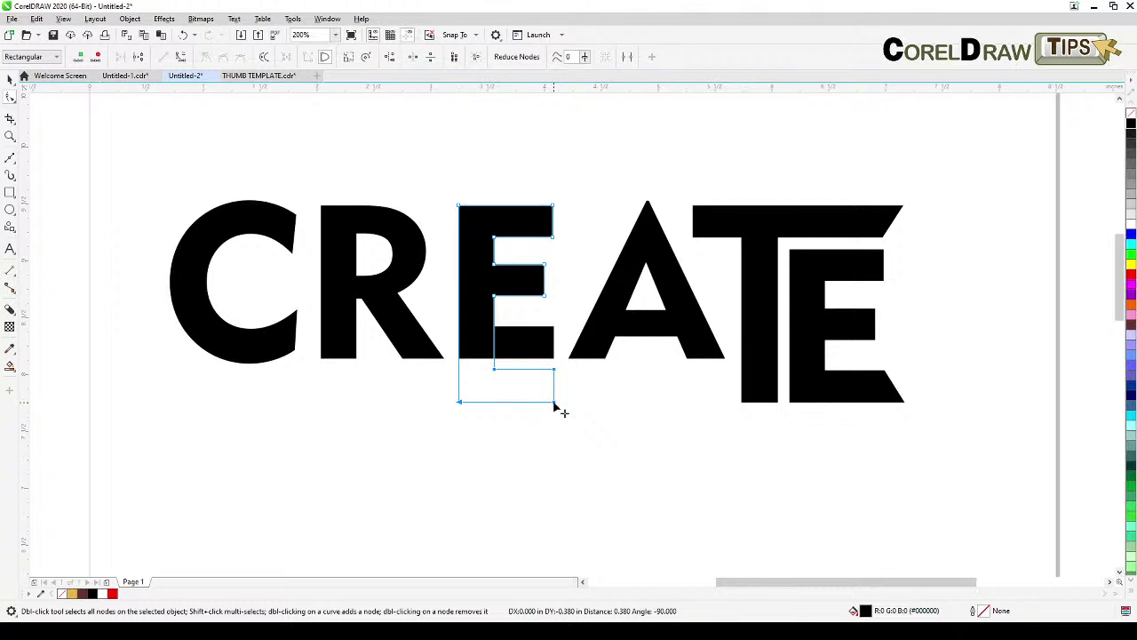
drag(554, 404, 554, 405)
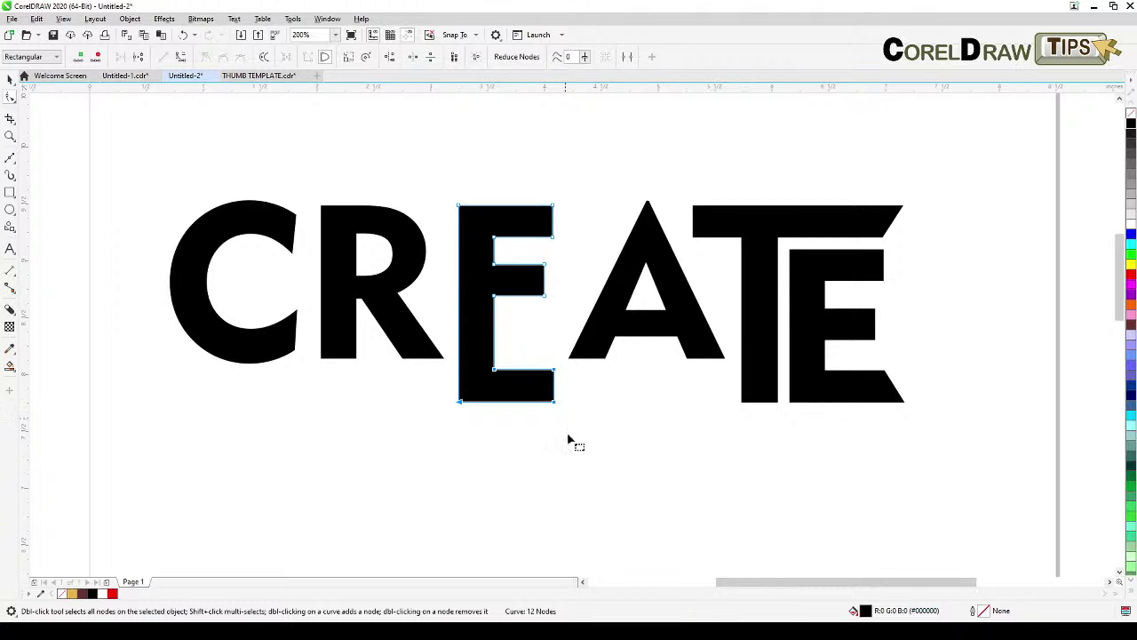
click(9, 79)
- Scale the C up proportionally so it dips below the baseline
click(173, 148)
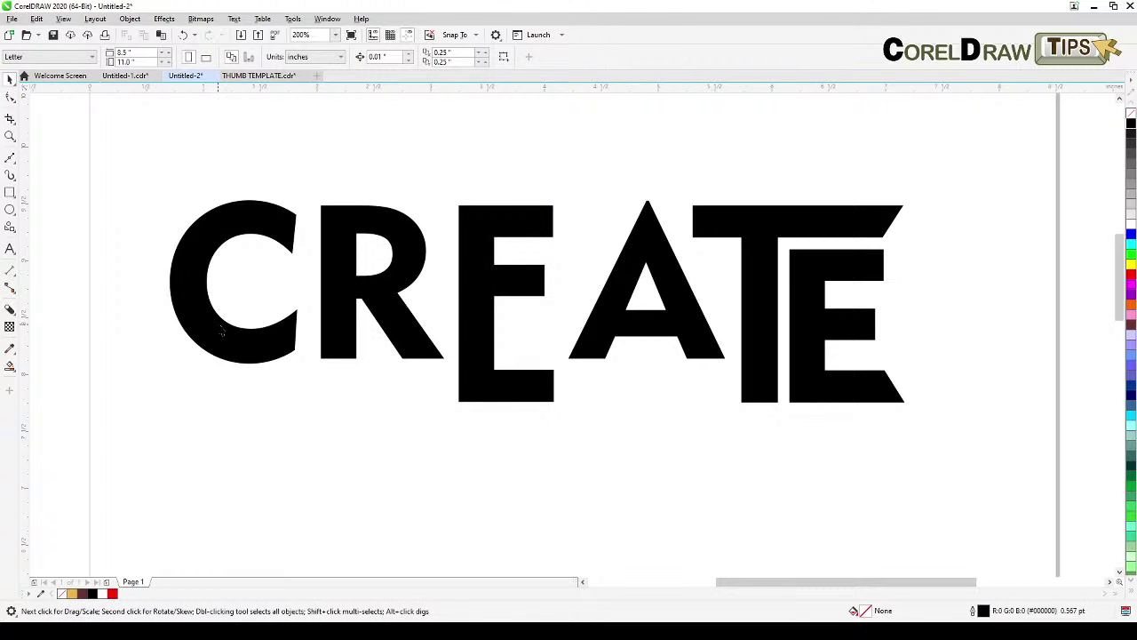
click(223, 352)
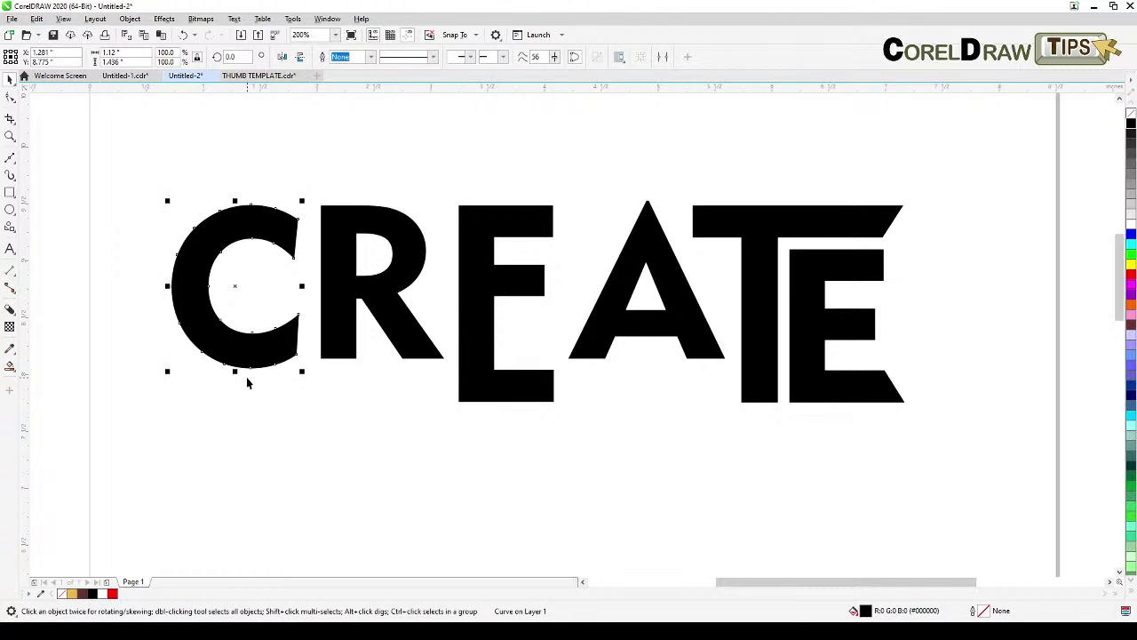
key(ctrl+z)
drag(231, 371, 232, 368)
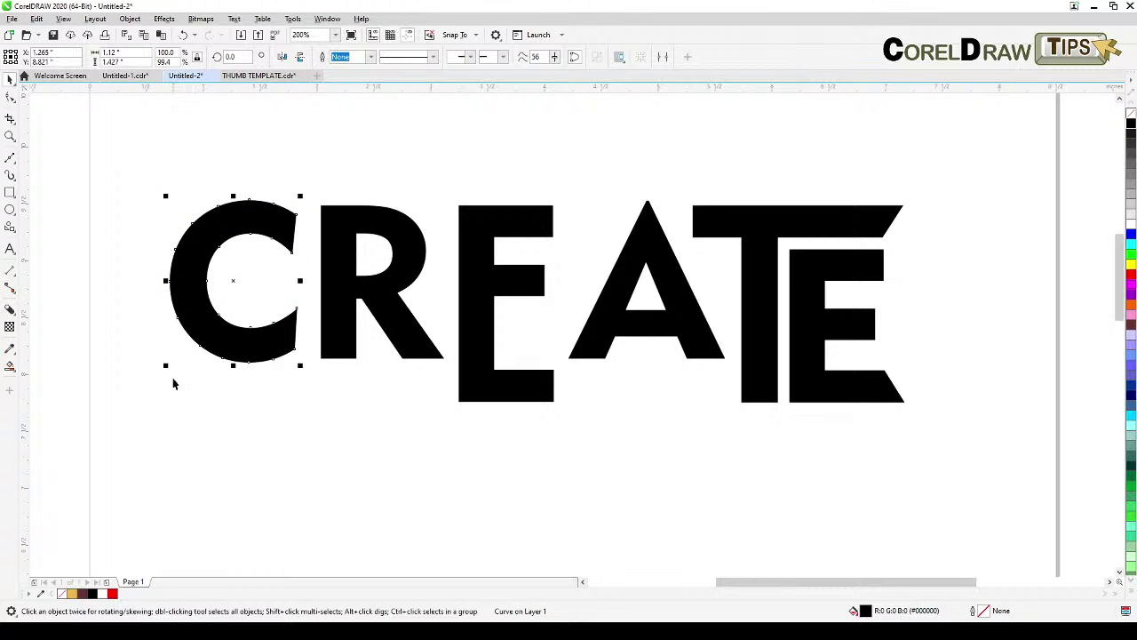
drag(162, 367, 119, 405)
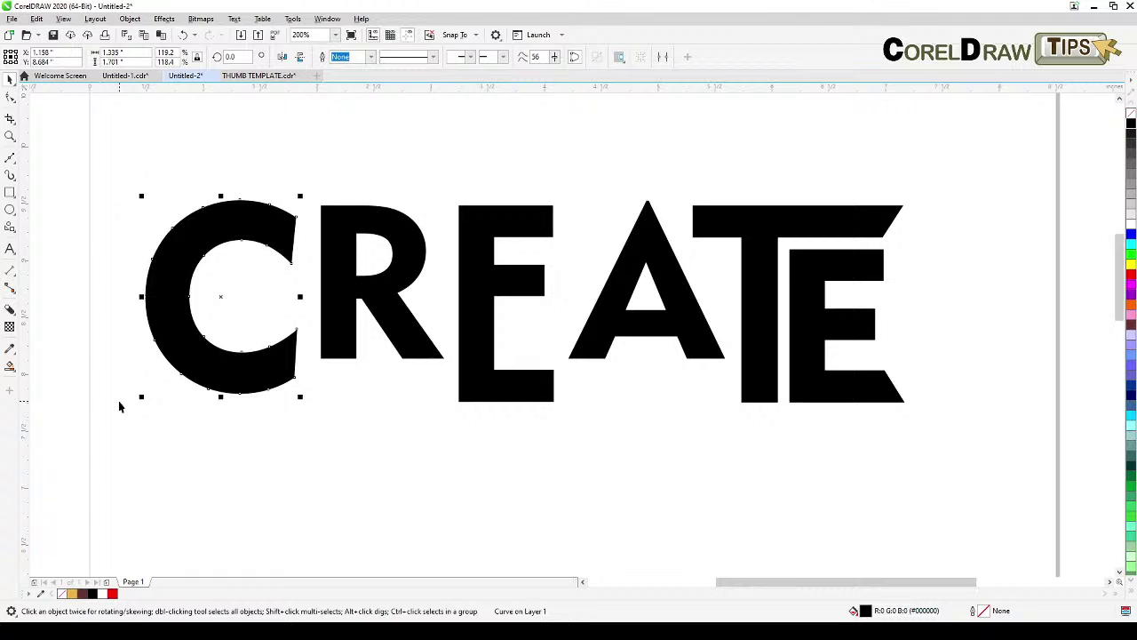
drag(302, 395, 308, 398)
- Shift the R and the C slightly to the right
mouse_move(399, 331)
mouse_down()
mouse_move(387, 323)
mouse_move(403, 331)
mouse_up()
click(276, 380)
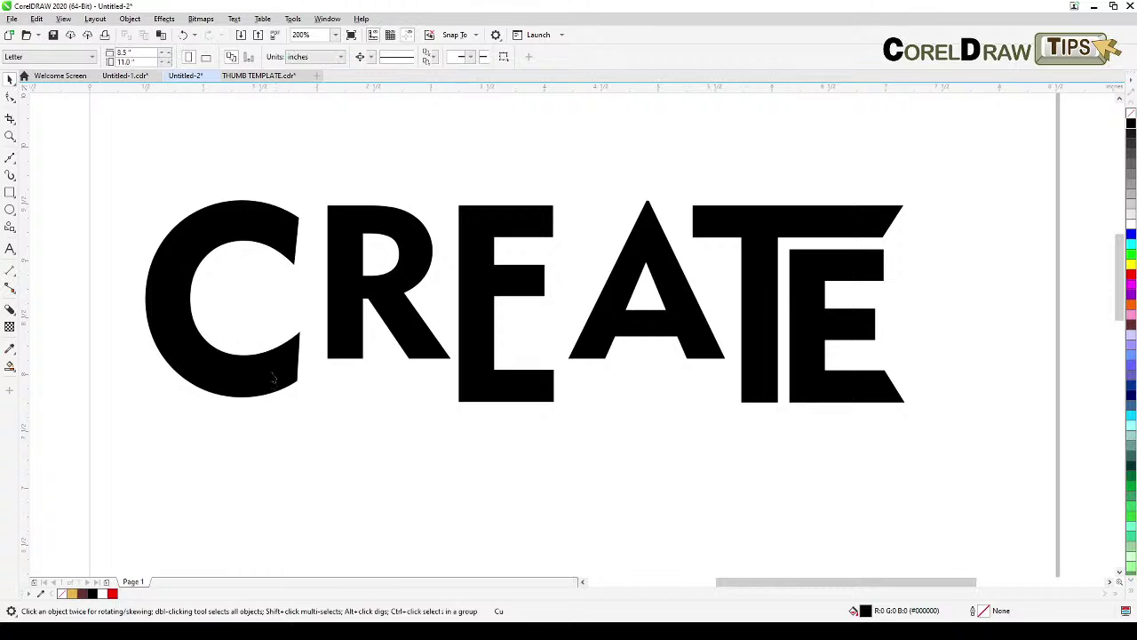
drag(277, 378, 283, 380)
click(322, 441)
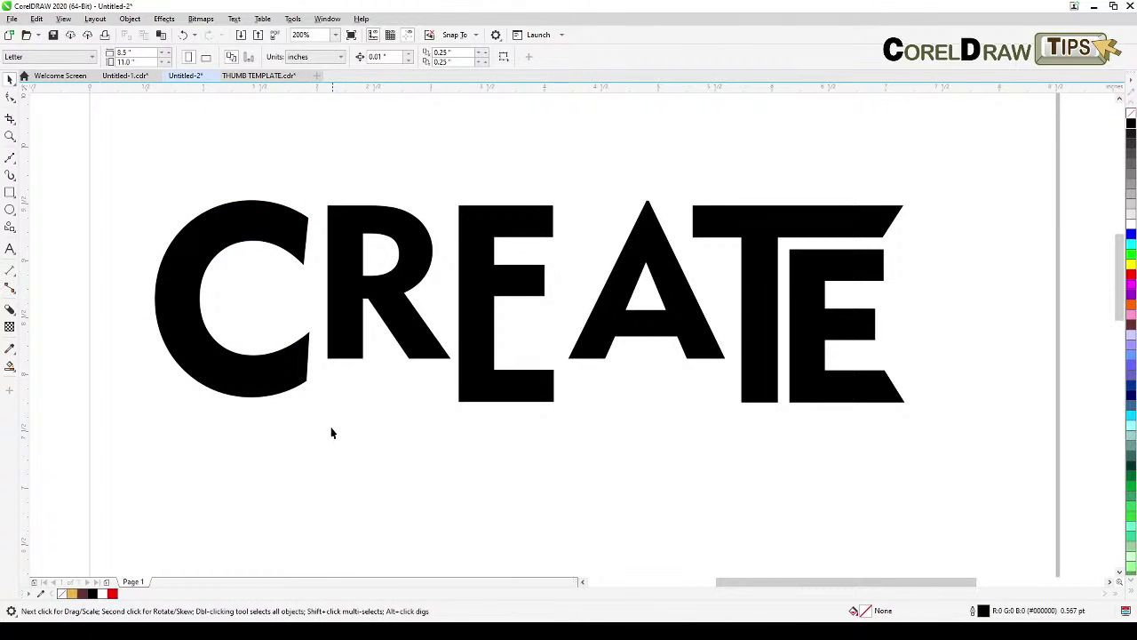
- Draw a rectangle beneath the R ending at the E, with black fill and no outline
click(10, 192)
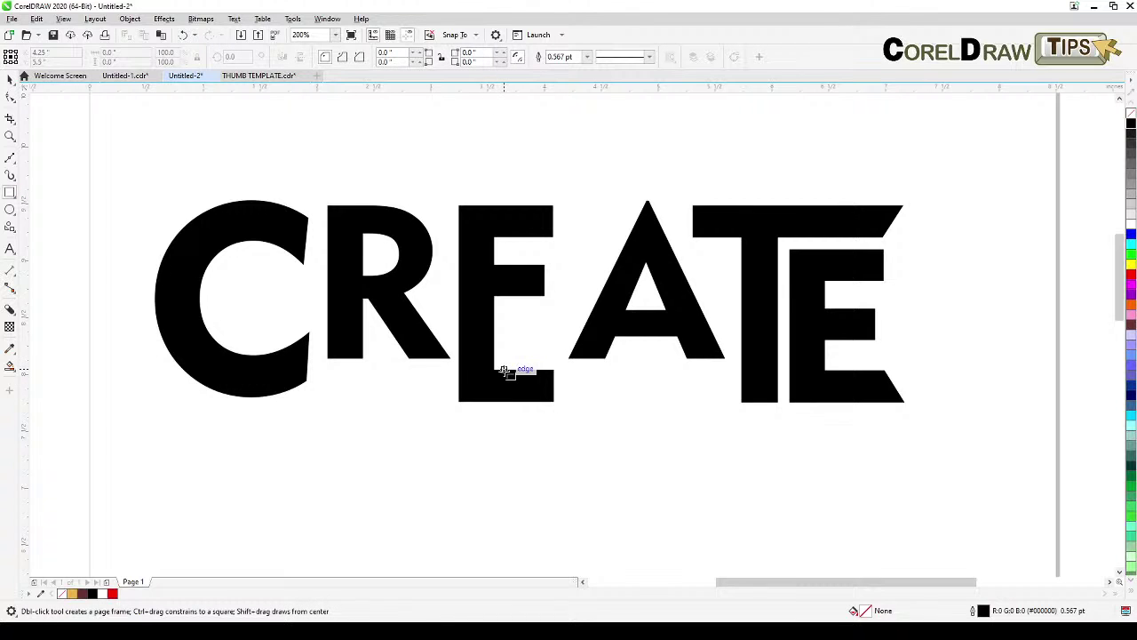
mouse_move(504, 371)
mouse_down()
mouse_move(441, 406)
mouse_move(462, 396)
mouse_move(368, 386)
mouse_move(326, 346)
mouse_up()
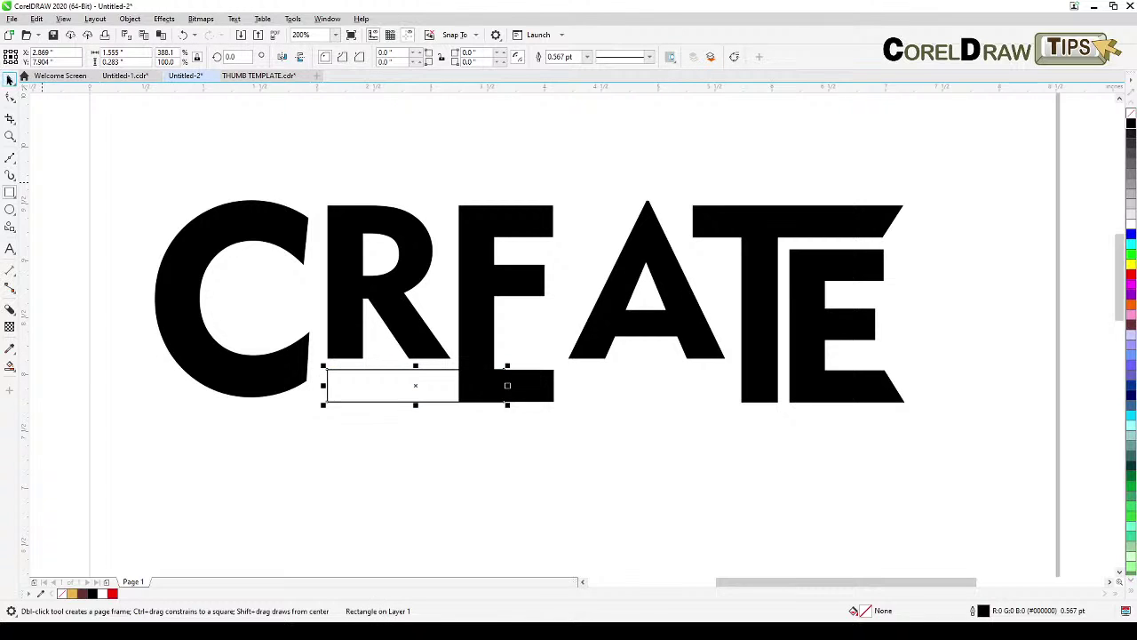
click(10, 78)
drag(505, 386, 452, 359)
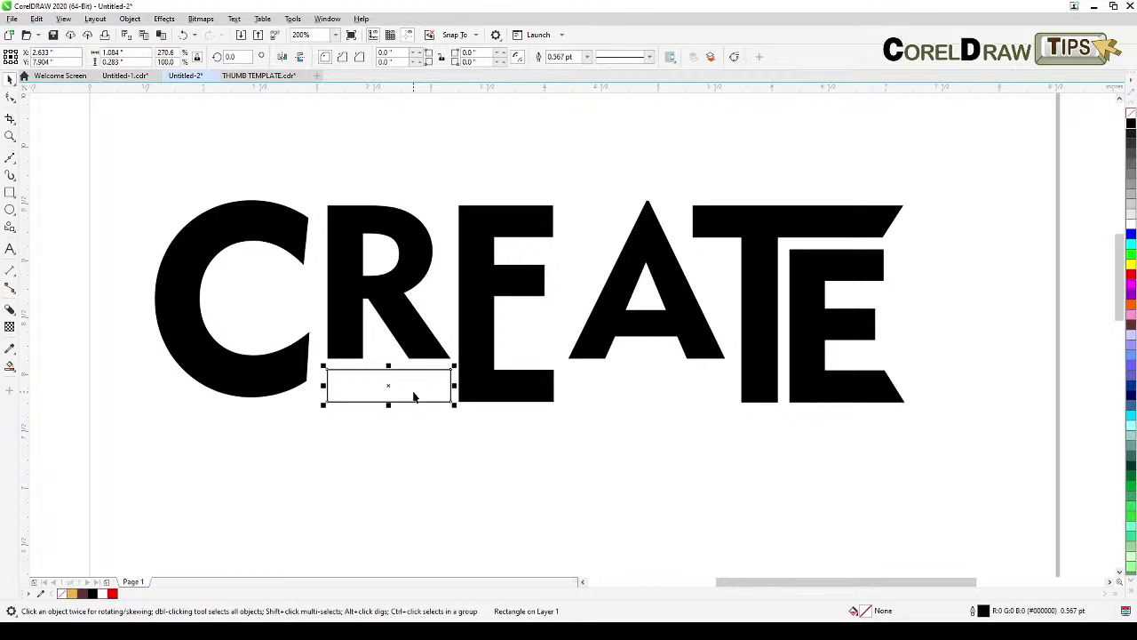
right_click(1131, 114)
click(1131, 127)
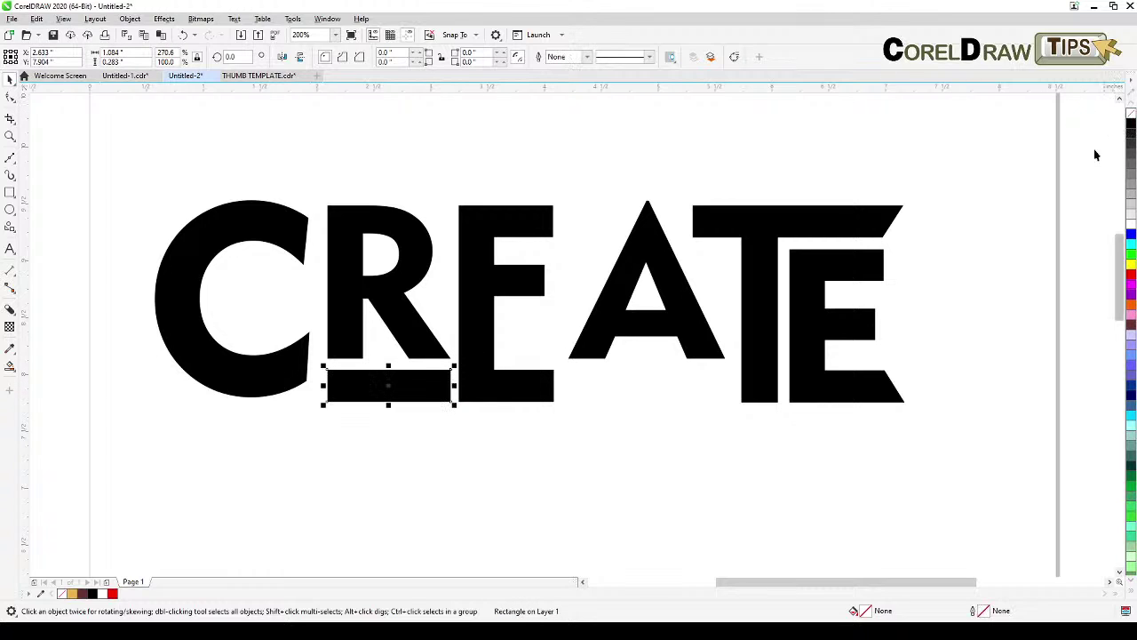
click(930, 223)
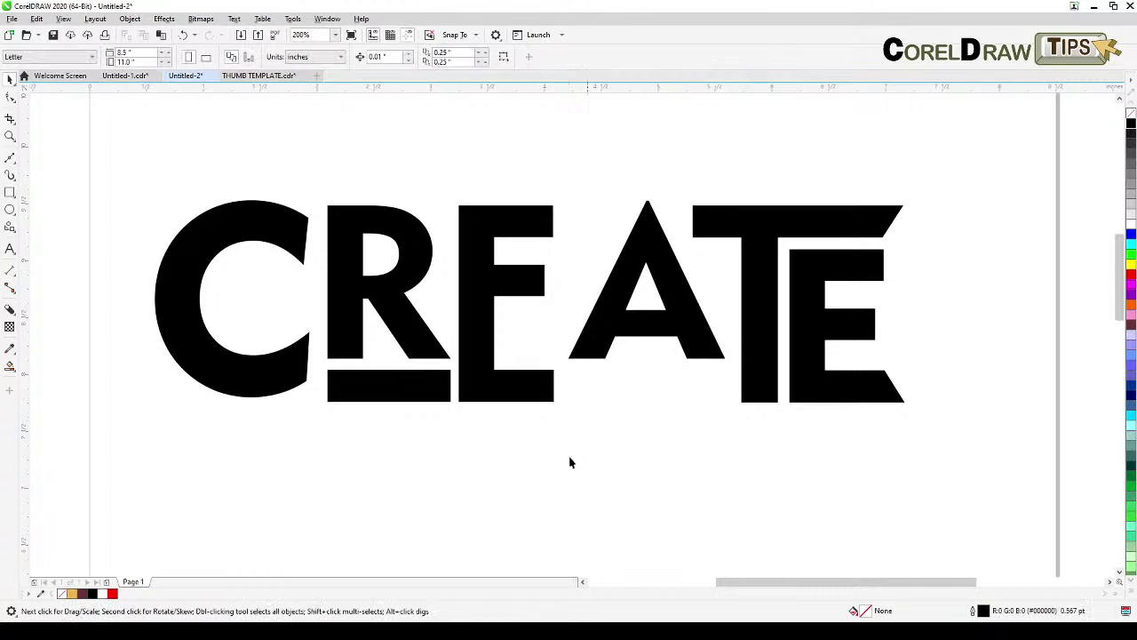
- Drag the first E's bottom-right nodes right, beneath the A, until the bar meets the T's stem
click(535, 400)
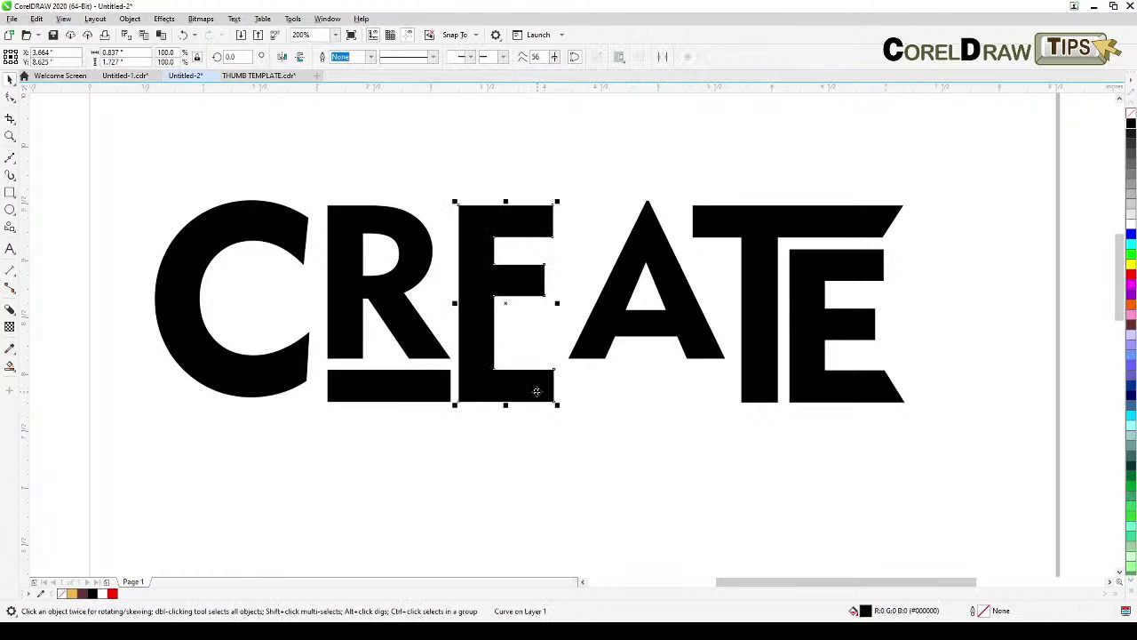
click(12, 97)
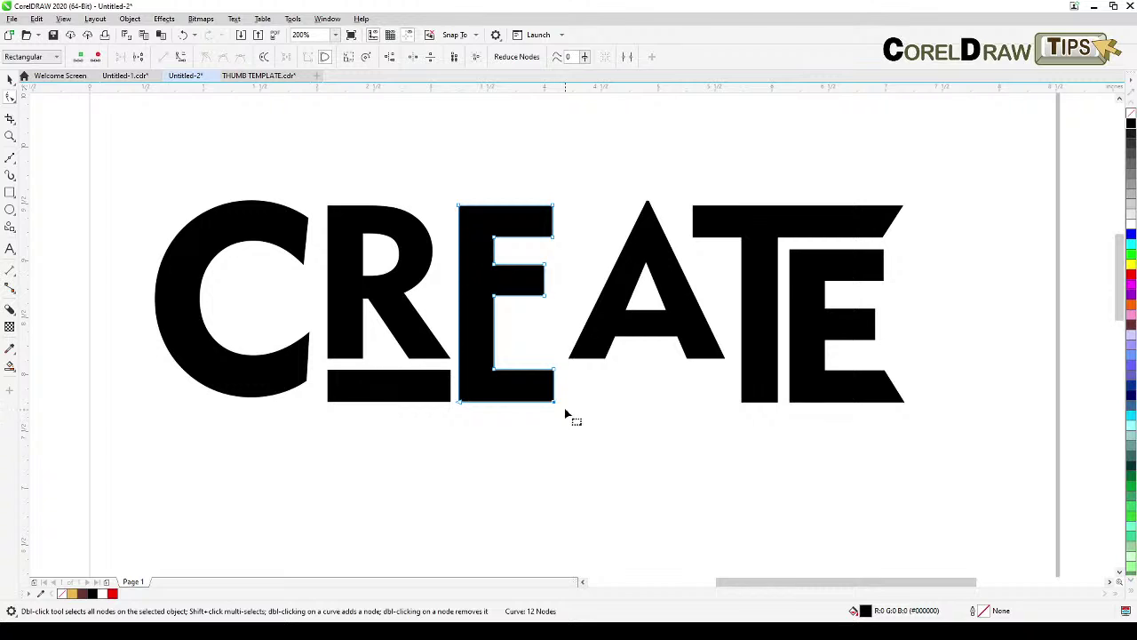
drag(553, 403, 730, 407)
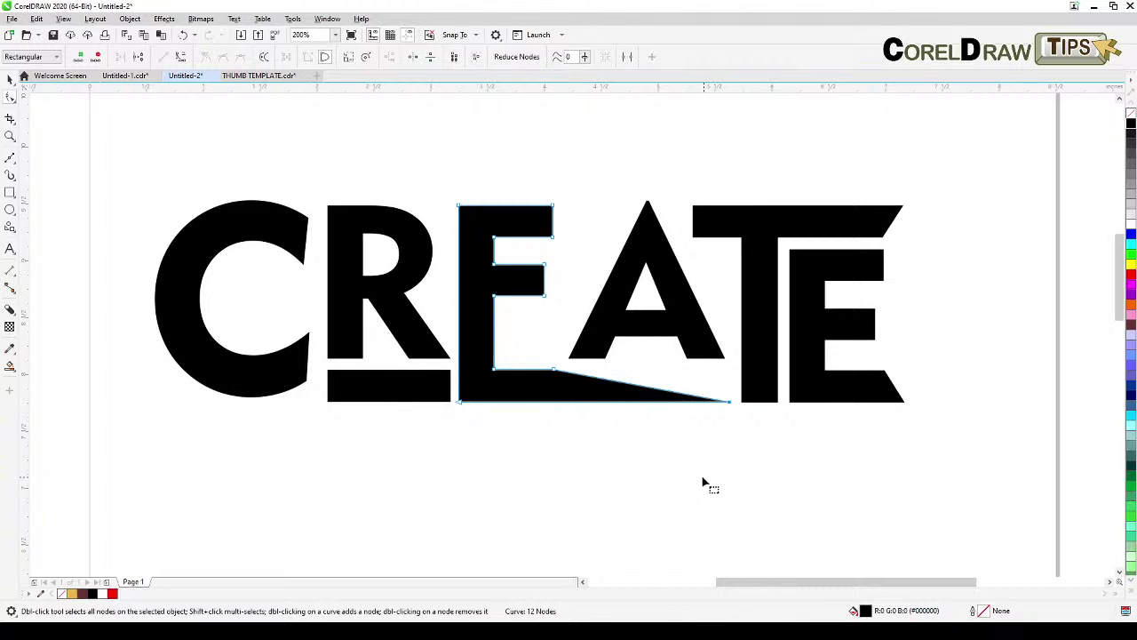
key(ctrl+z)
drag(520, 454, 574, 340)
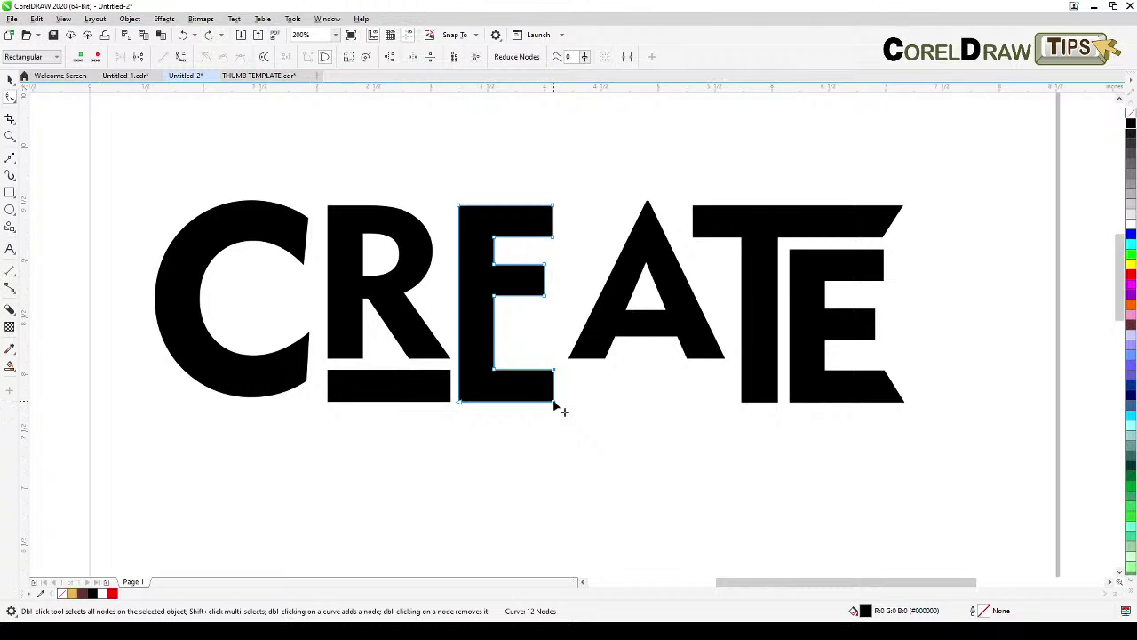
drag(553, 402, 735, 401)
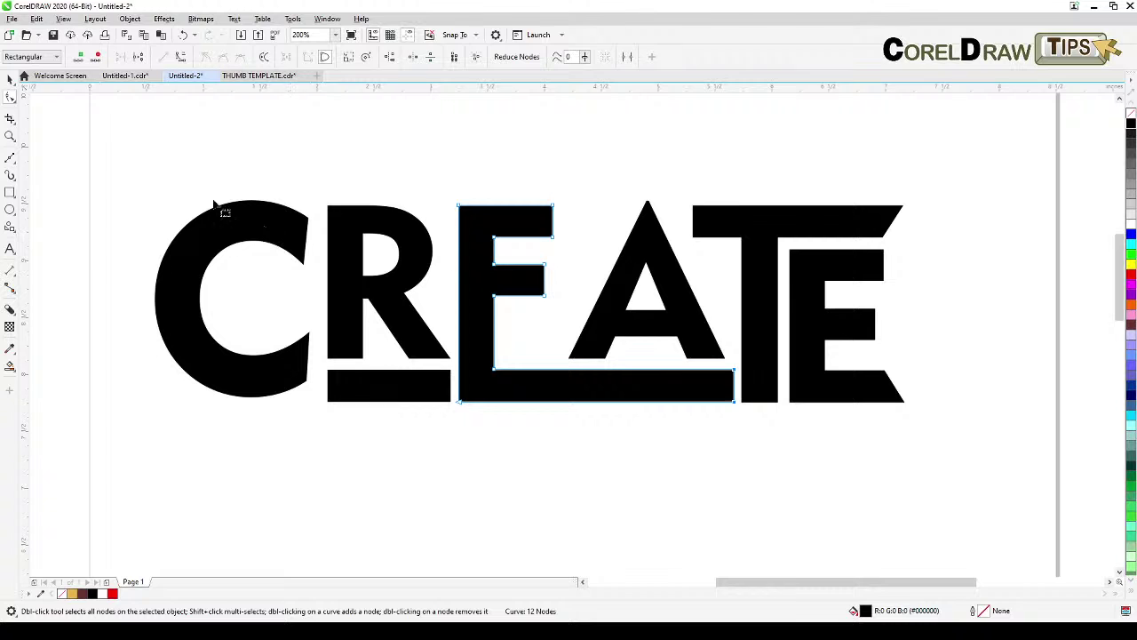
click(9, 79)
click(325, 170)
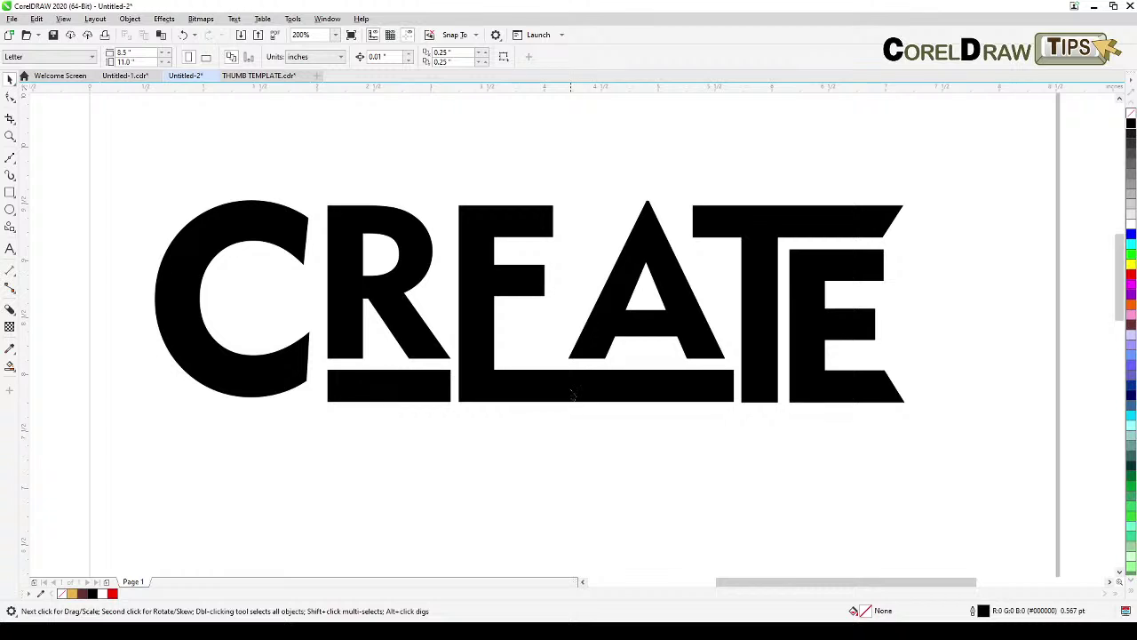
- Draw a thin rectangle on the bar under the A, filled white with no outline
click(10, 191)
drag(550, 364, 560, 408)
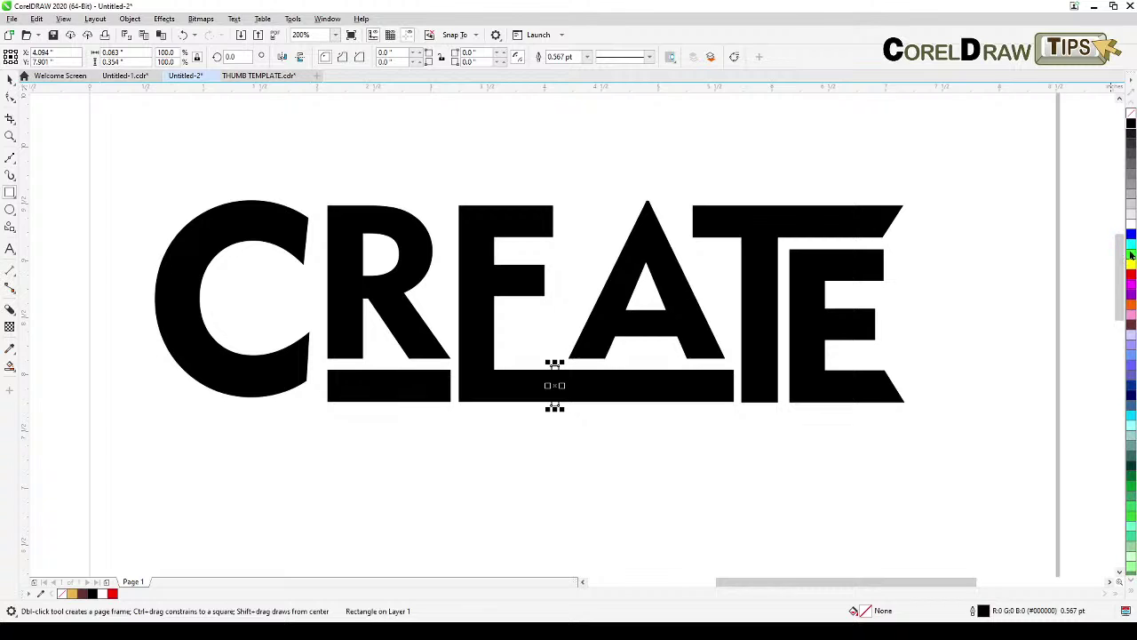
click(1131, 223)
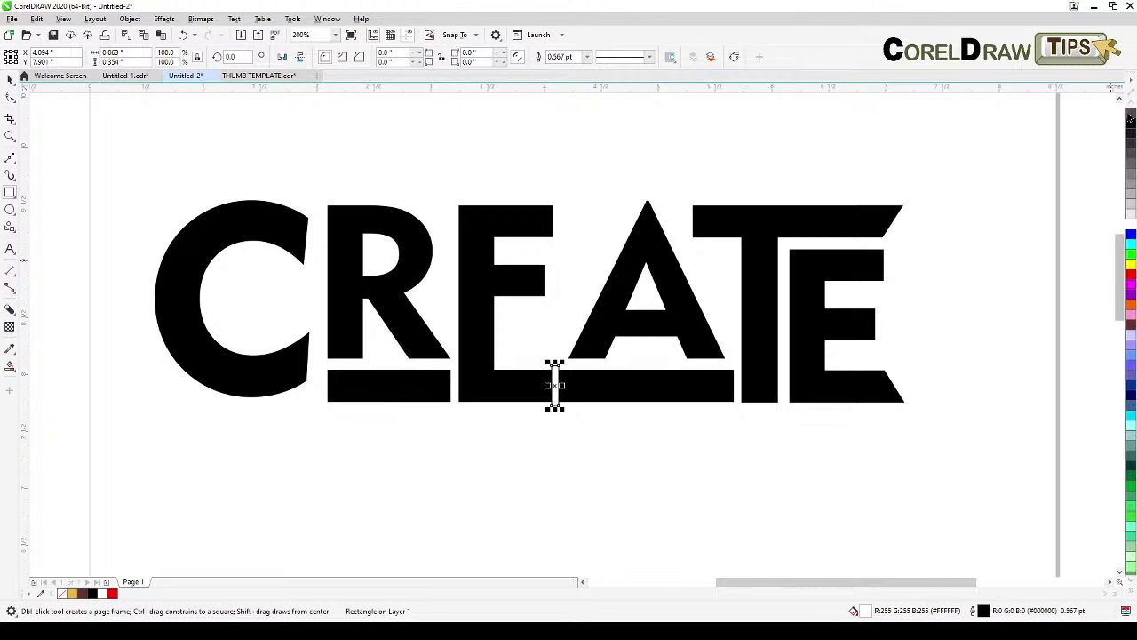
right_click(1130, 116)
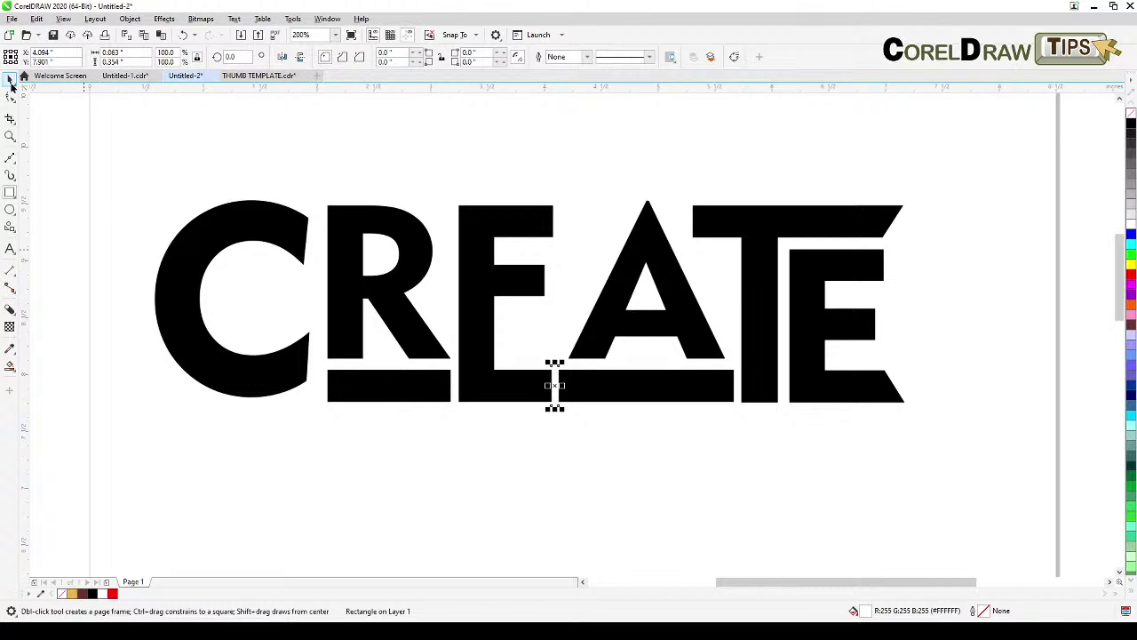
- Duplicate the white strip and repeat it at even spacing along the bar
click(10, 82)
key(KP_Add)
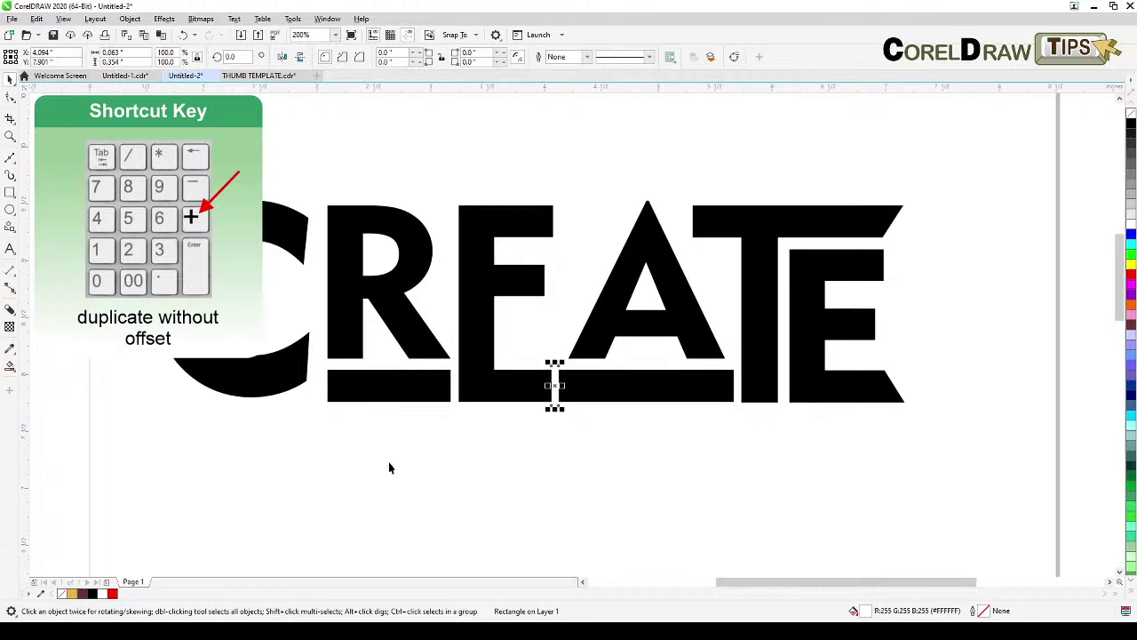
drag(546, 410, 569, 395)
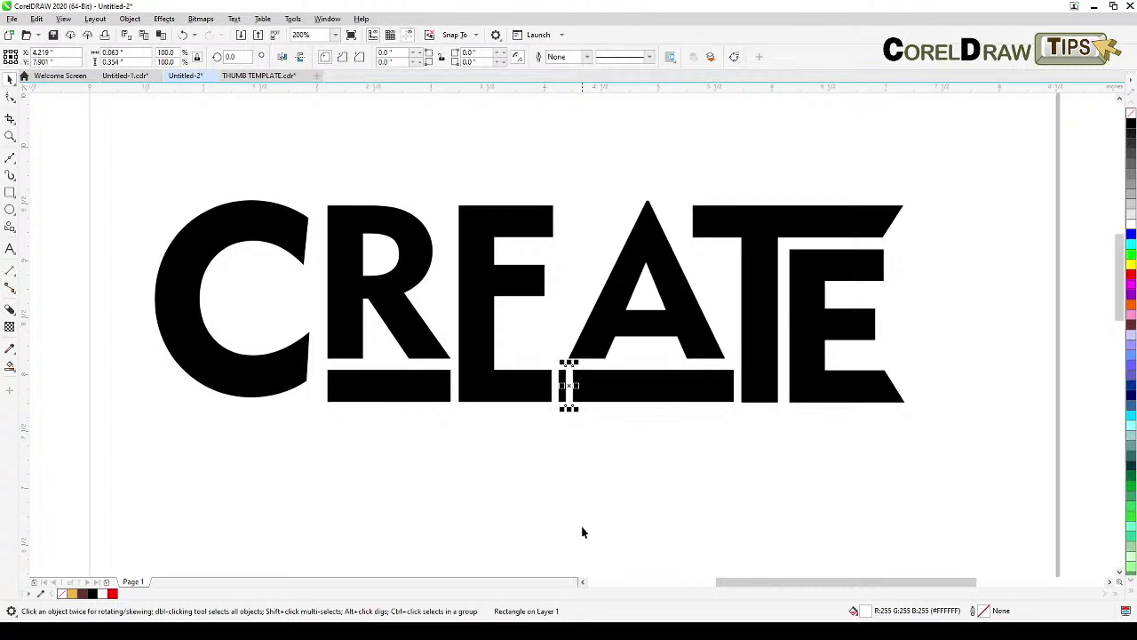
key(ctrl+d)
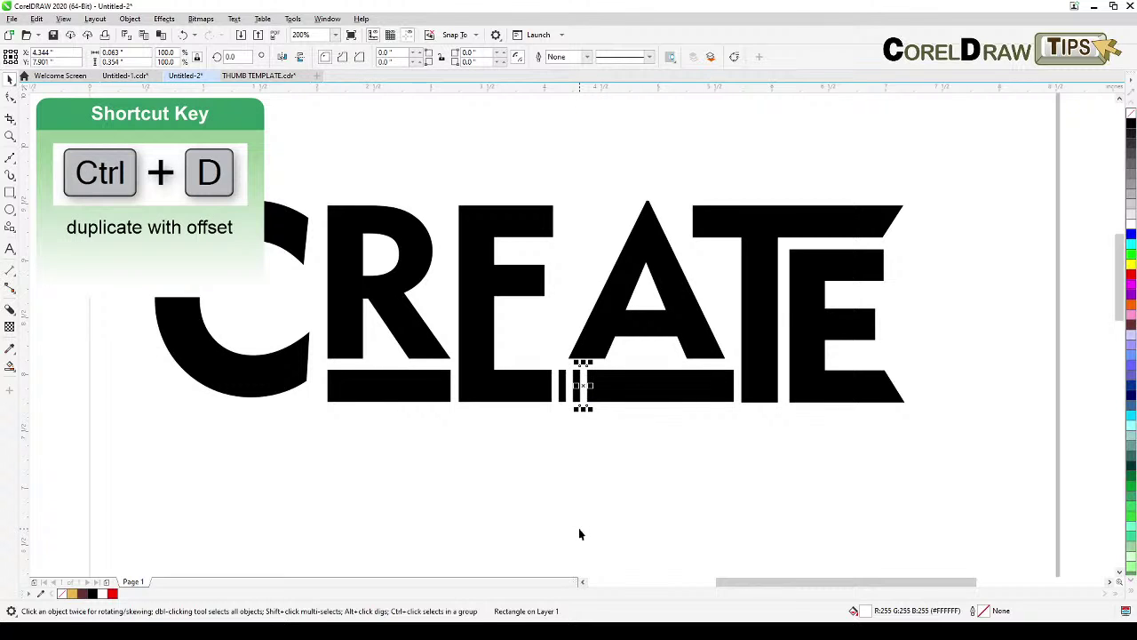
key(ctrl+d)
key(ctrl+d)
key(ctrl+d)
key(ctrl+d)
key(ctrl+d)
key(ctrl+d)
key(ctrl+d)
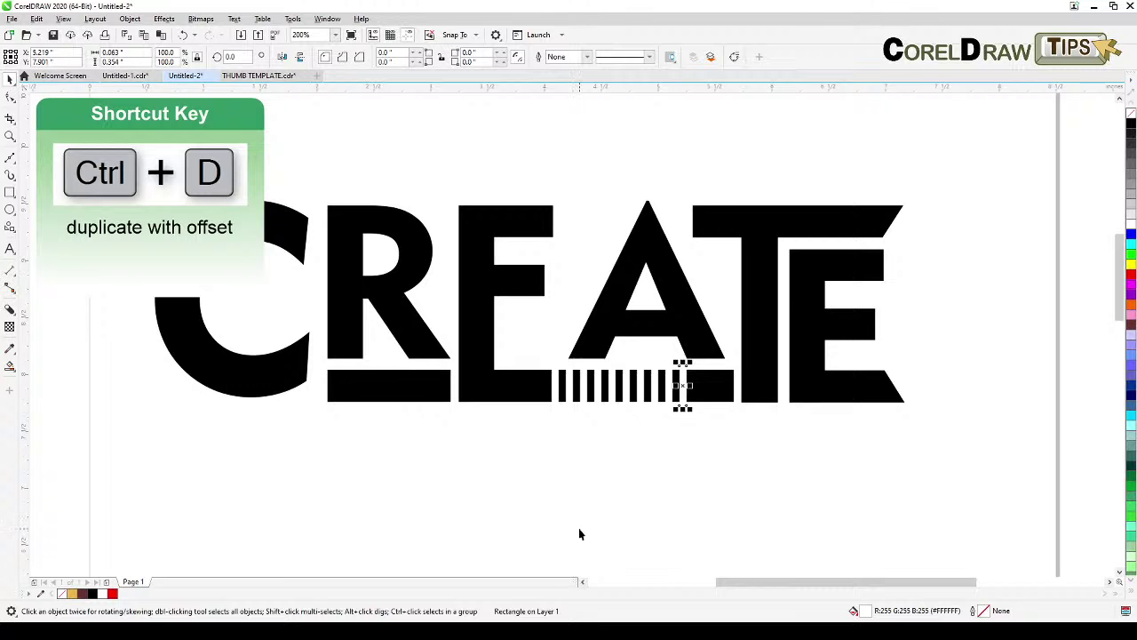
key(ctrl+d)
key(ctrl+d)
key(ctrl+d)
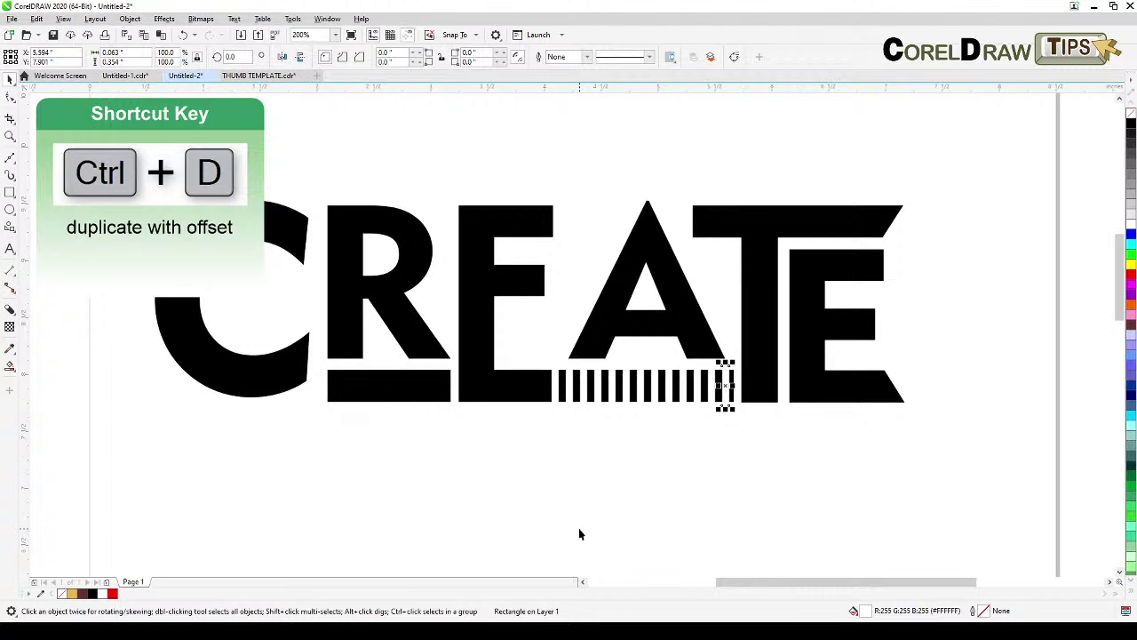
click(597, 545)
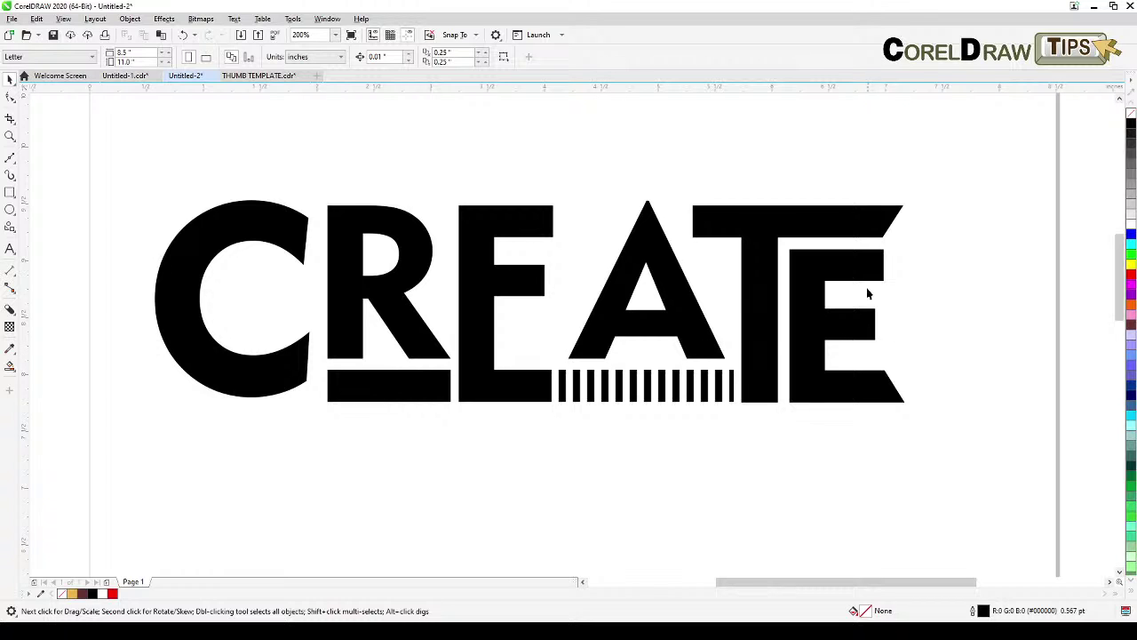
- Extend the first E's top bar right with a slanted end toward the A
click(529, 233)
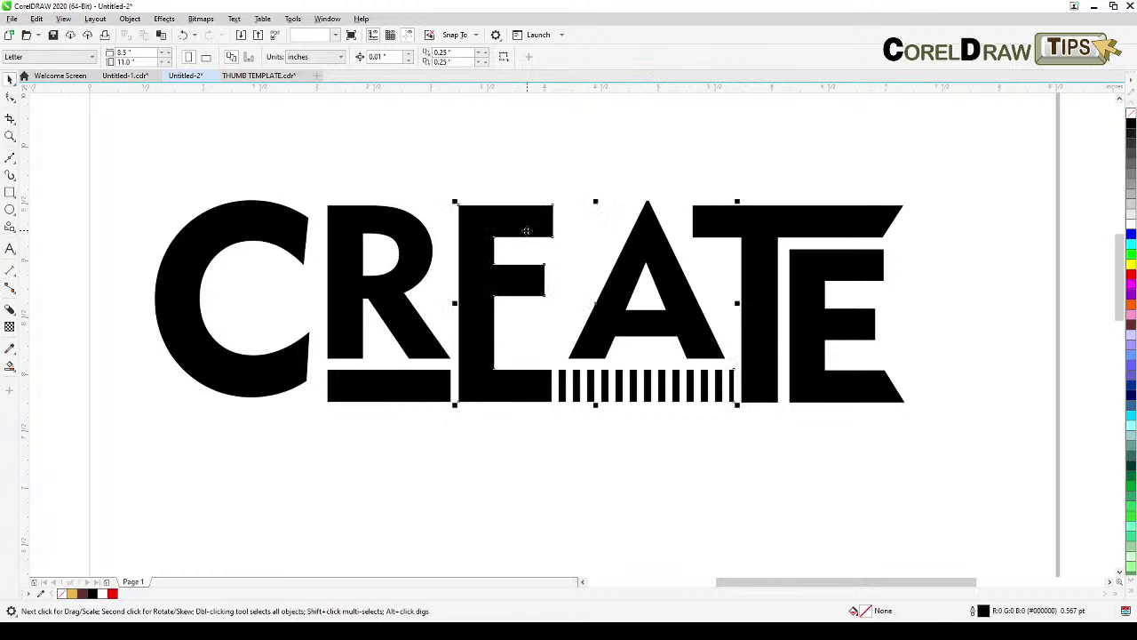
click(11, 98)
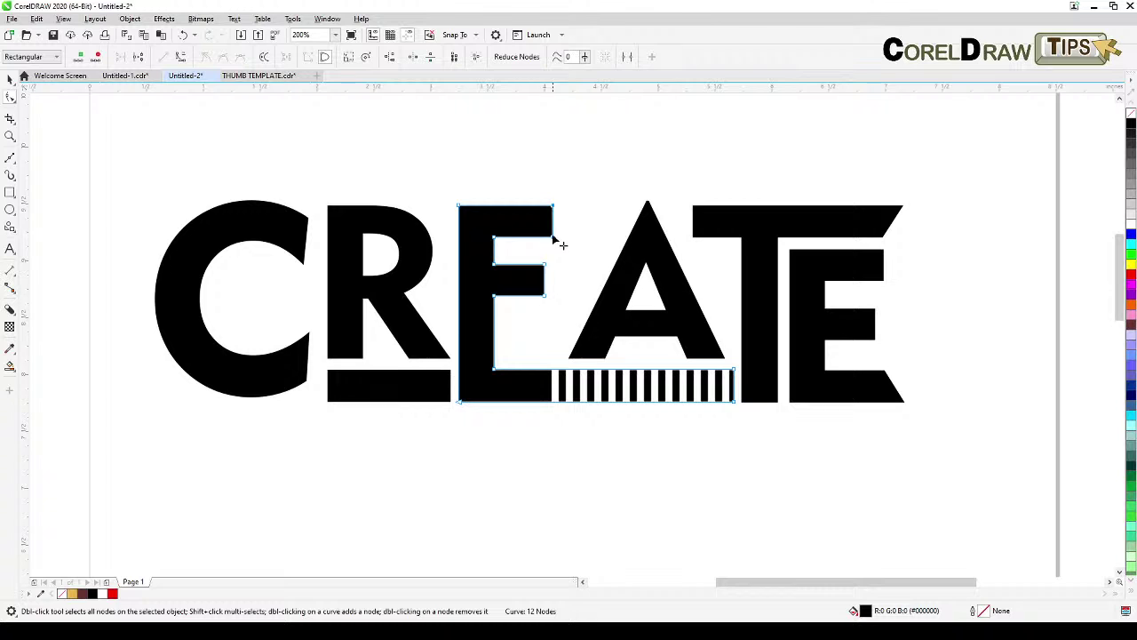
drag(556, 241, 619, 207)
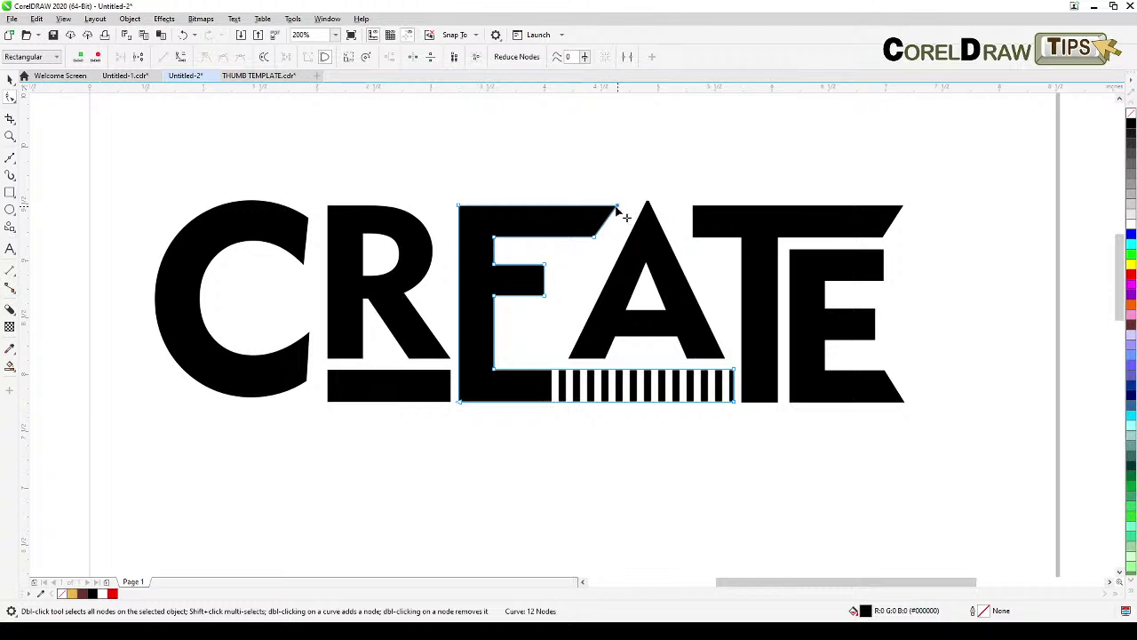
click(9, 78)
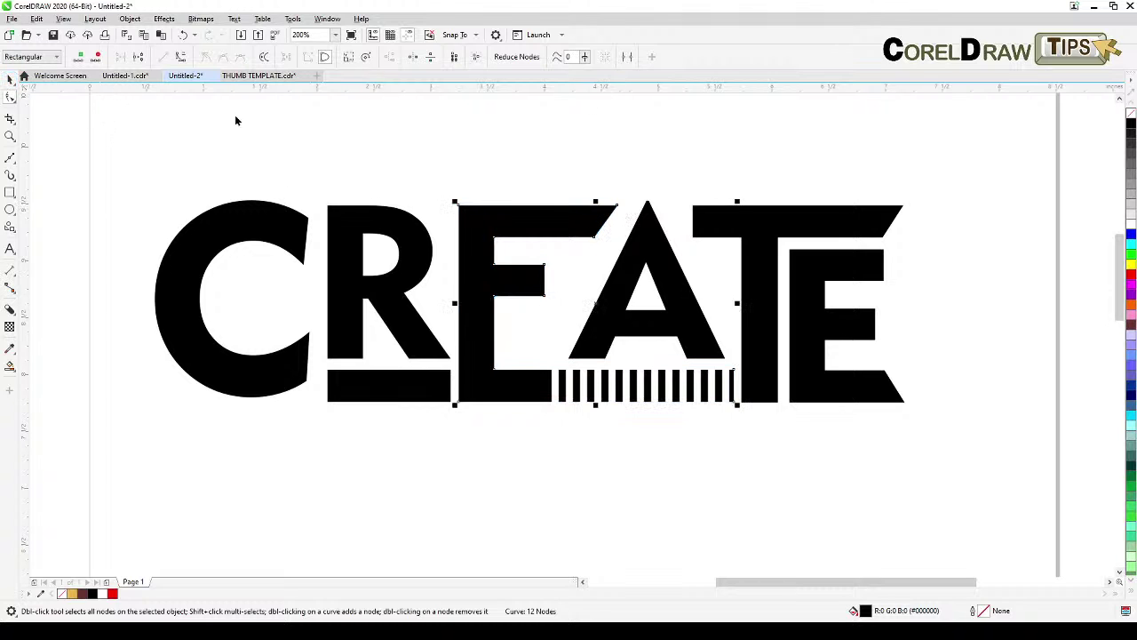
click(693, 145)
- Pull the T's top-left node left so its crossbar meets the A's slope
click(706, 221)
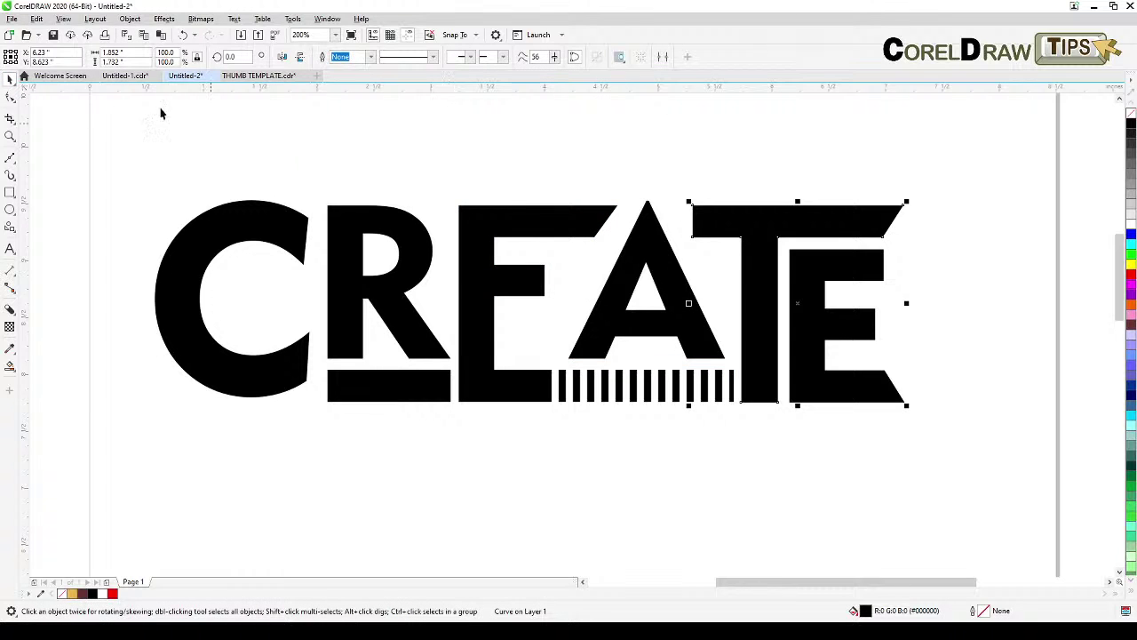
click(12, 98)
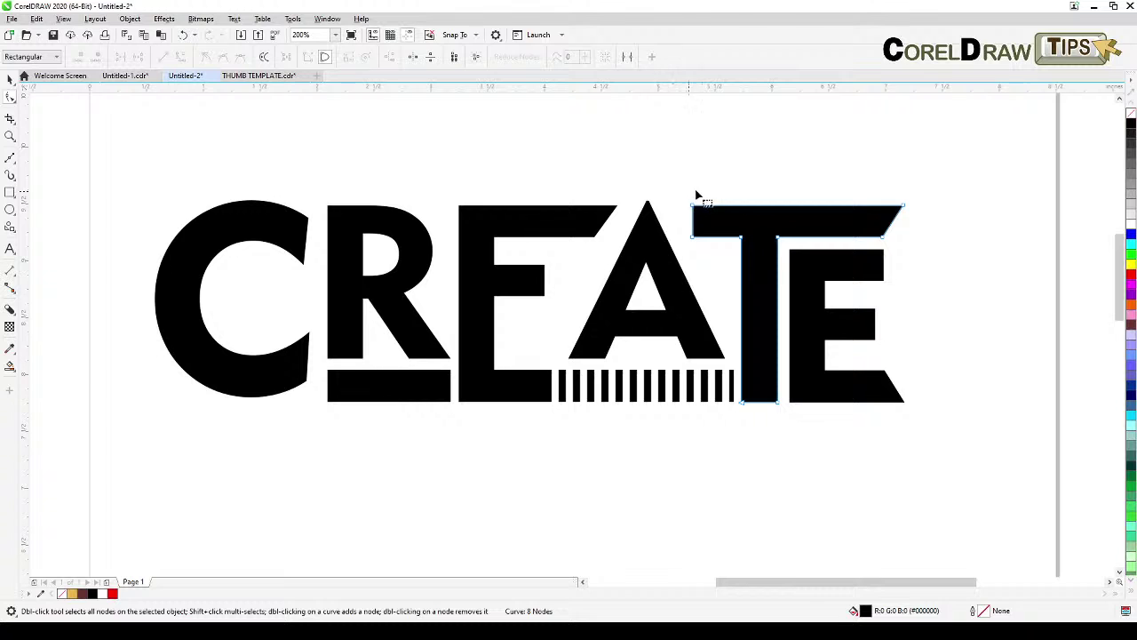
drag(698, 211, 676, 206)
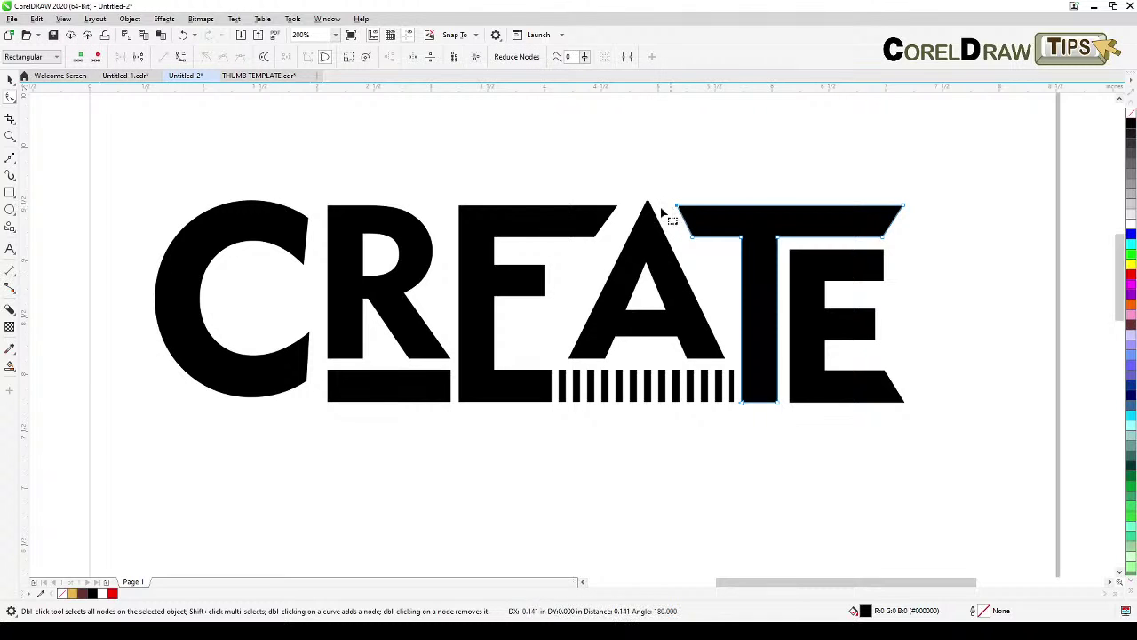
click(10, 79)
click(318, 149)
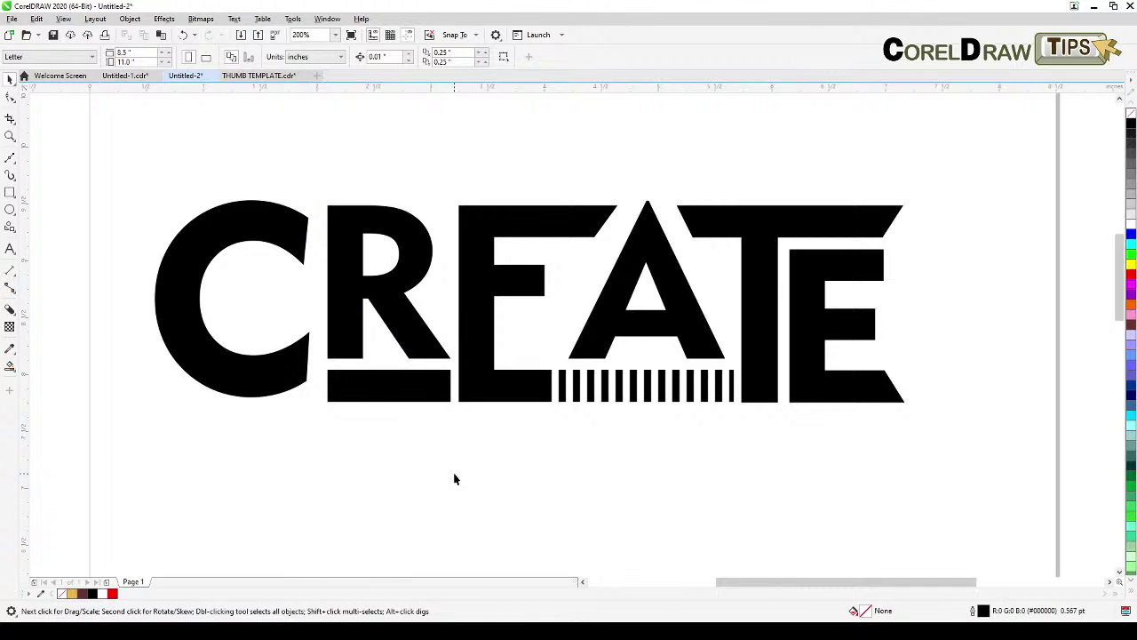
- Lengthen the first E's middle arm to the right toward the A
click(528, 289)
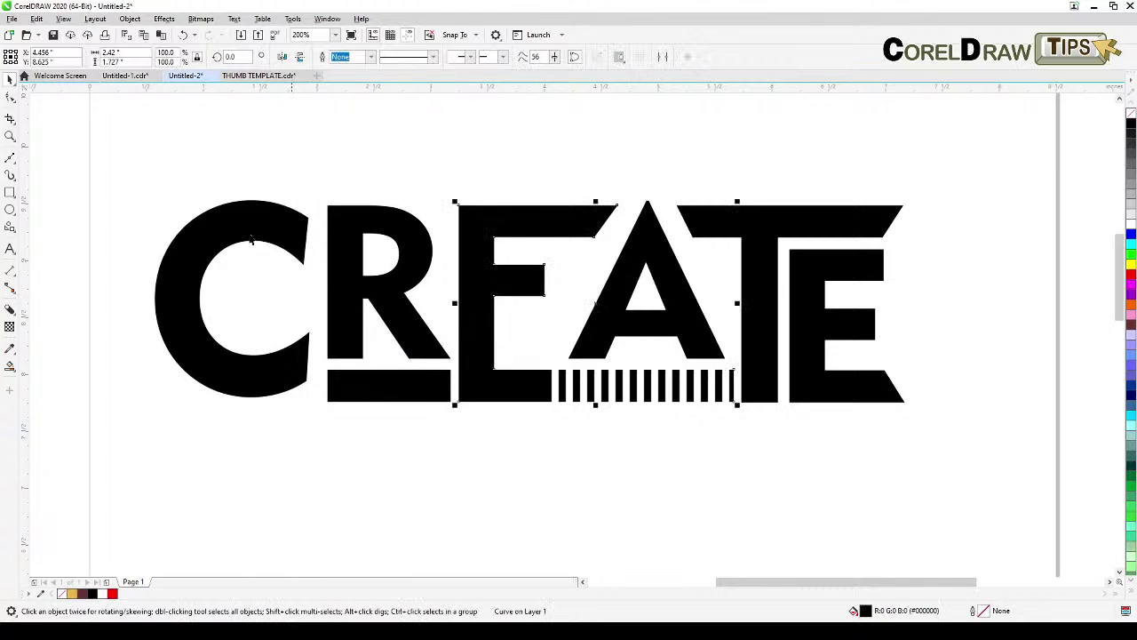
click(10, 98)
drag(528, 250, 572, 299)
click(10, 79)
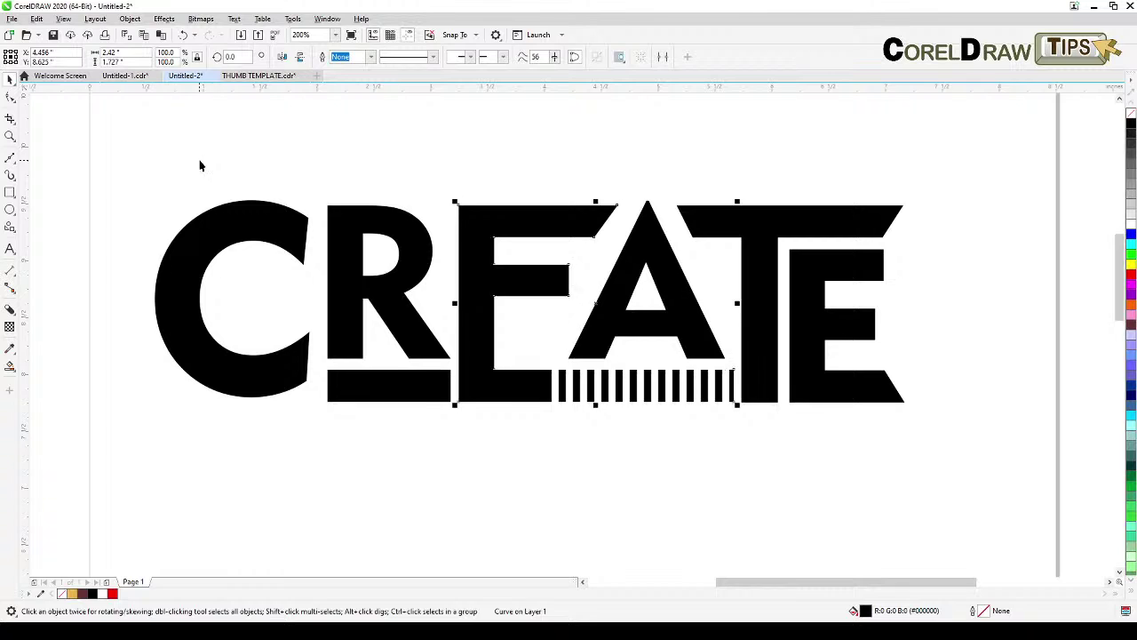
click(199, 165)
- Re-centre the logo in the view and nudge the final E slightly right
scroll(207, 267, down, 1)
scroll(213, 313, up, 1)
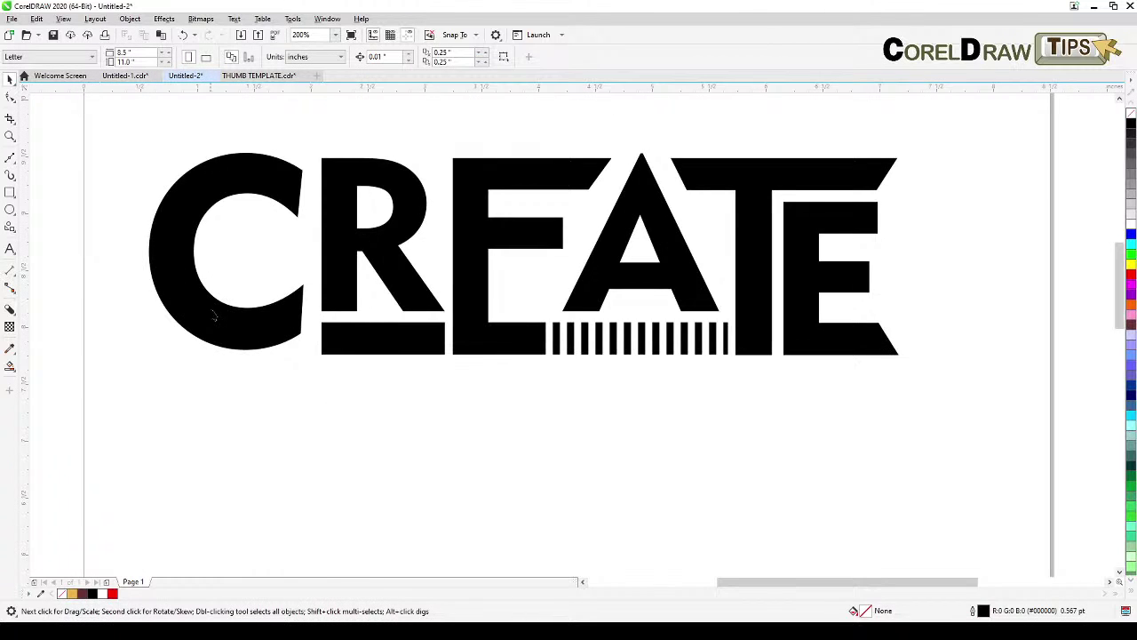
drag(213, 313, 214, 390)
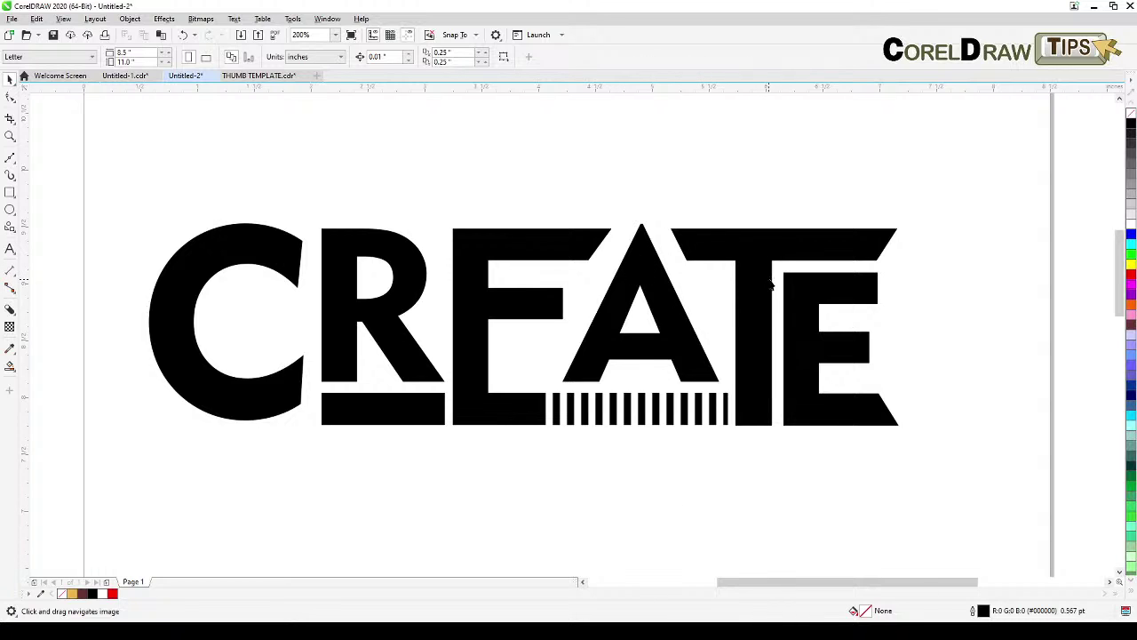
click(811, 307)
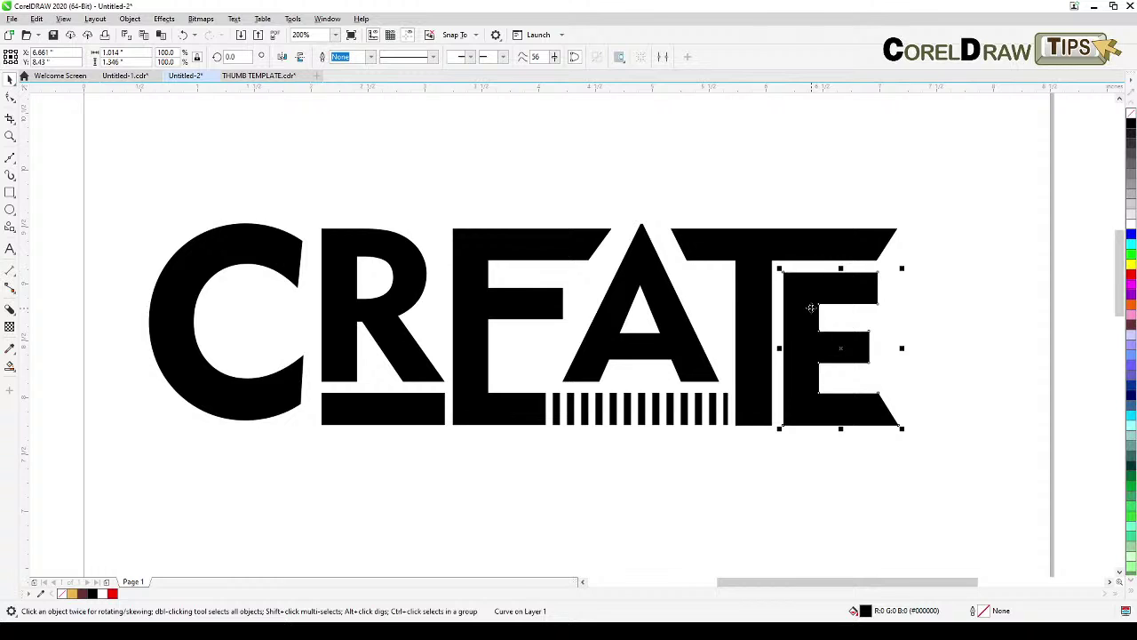
key(Right)
key(Right)
key(Right)
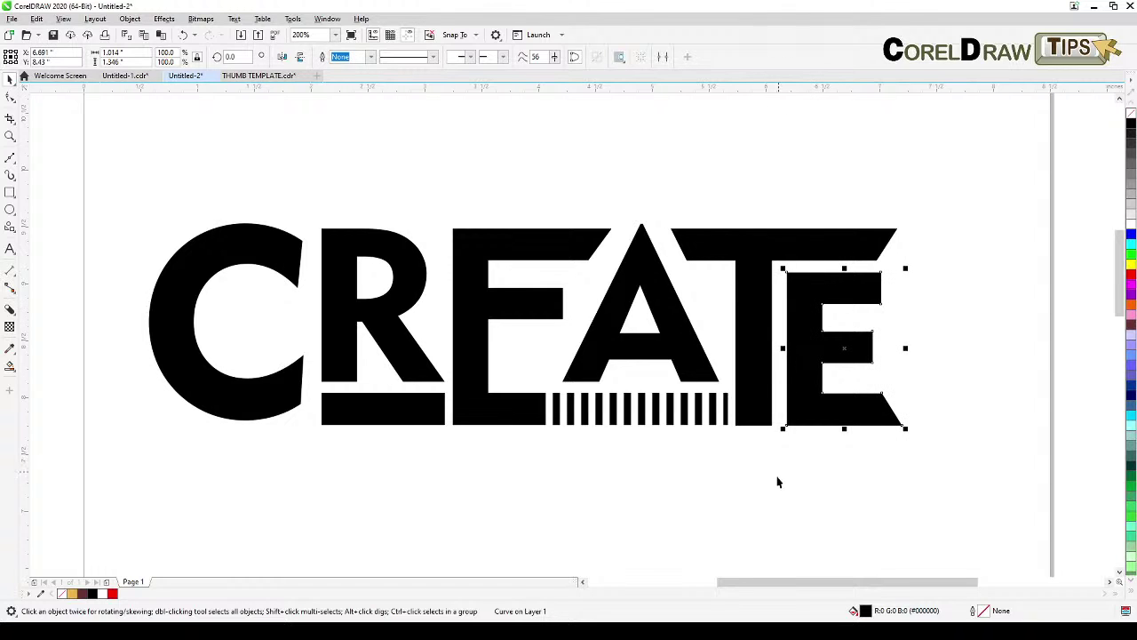
click(776, 462)
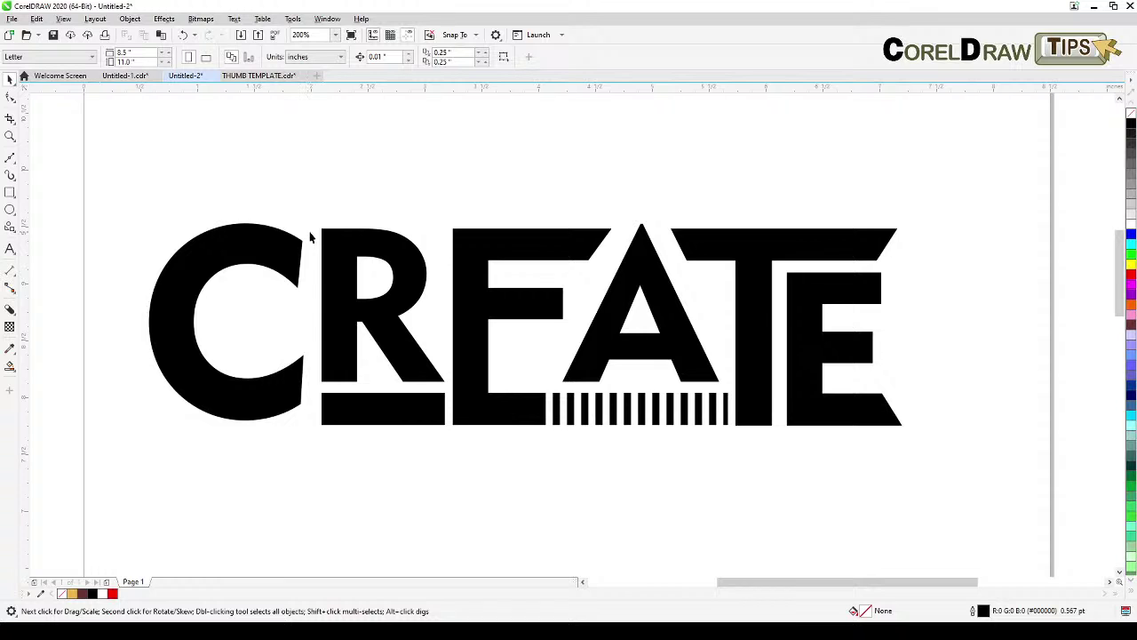
click(130, 19)
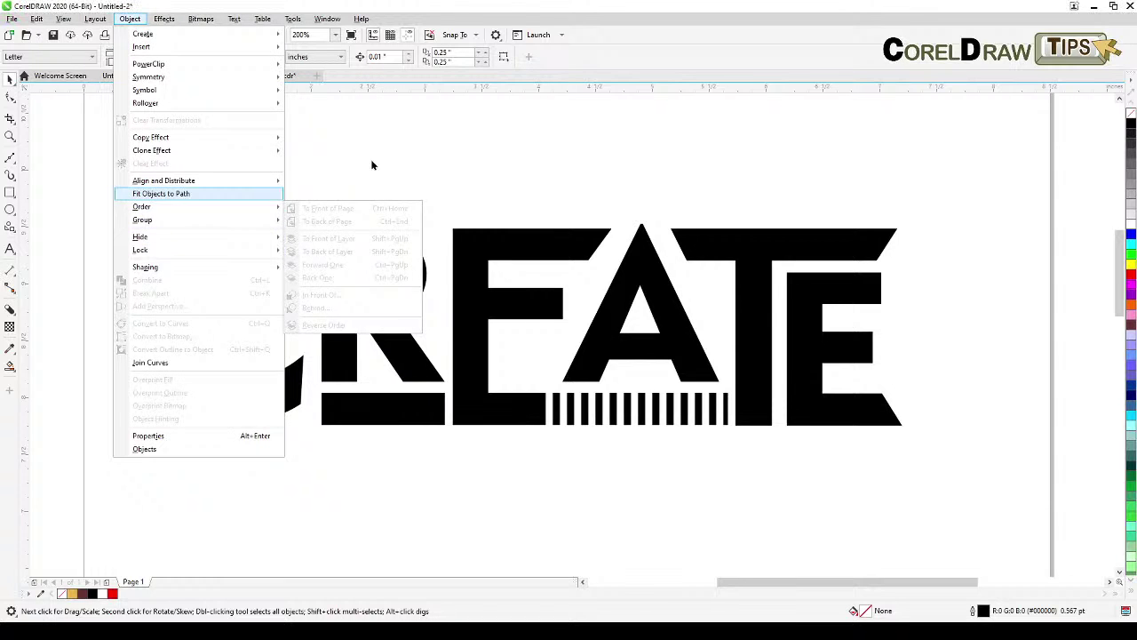
click(409, 173)
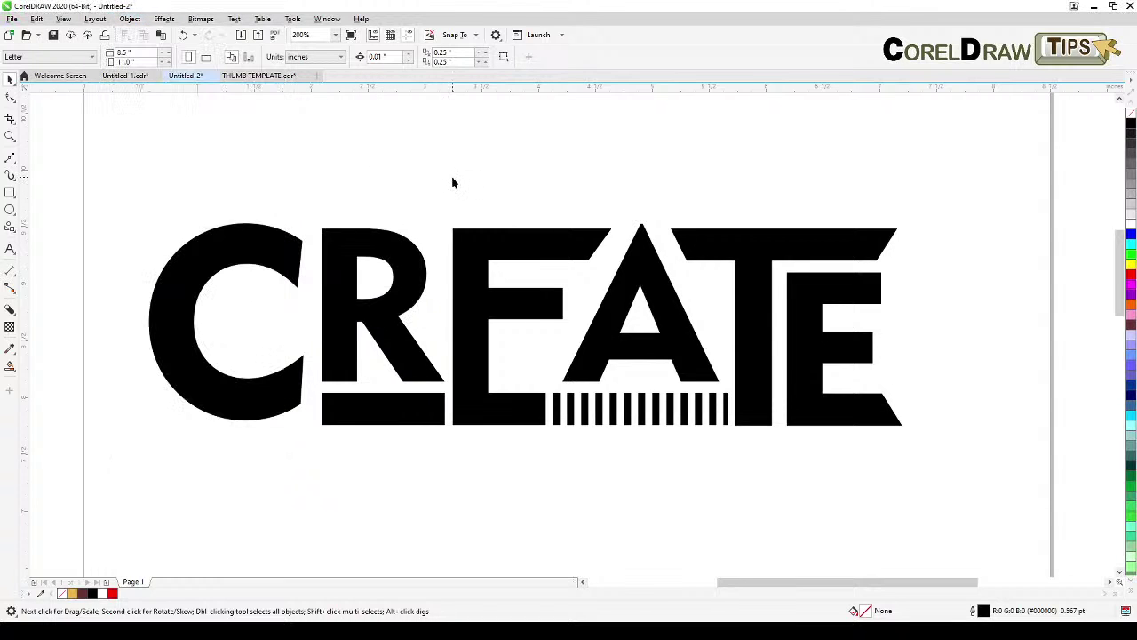
click(380, 256)
click(775, 195)
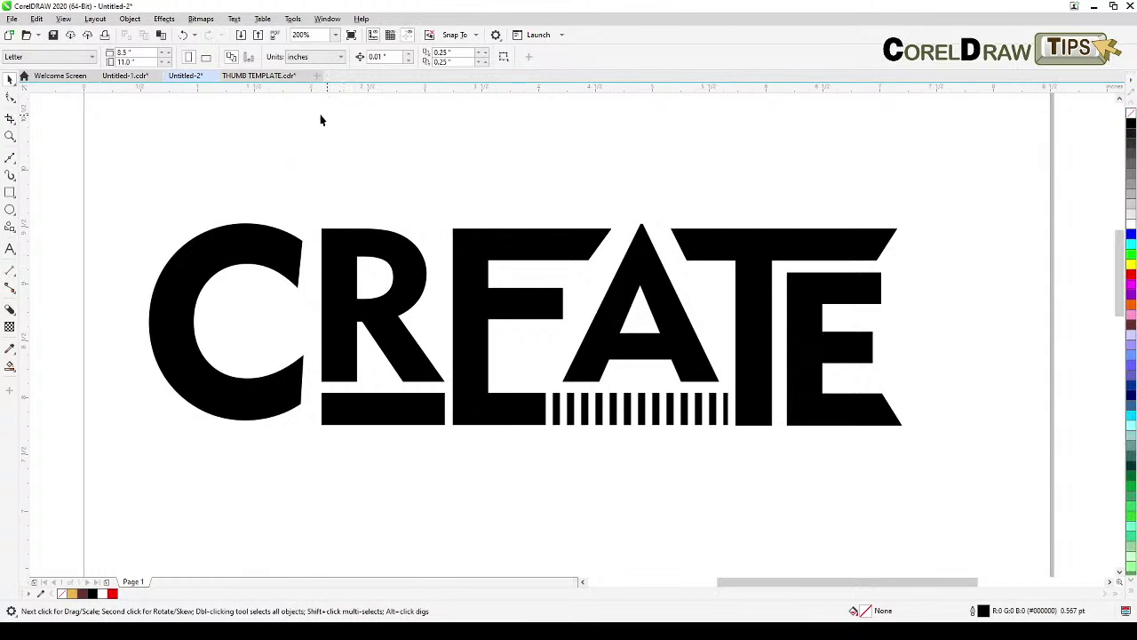